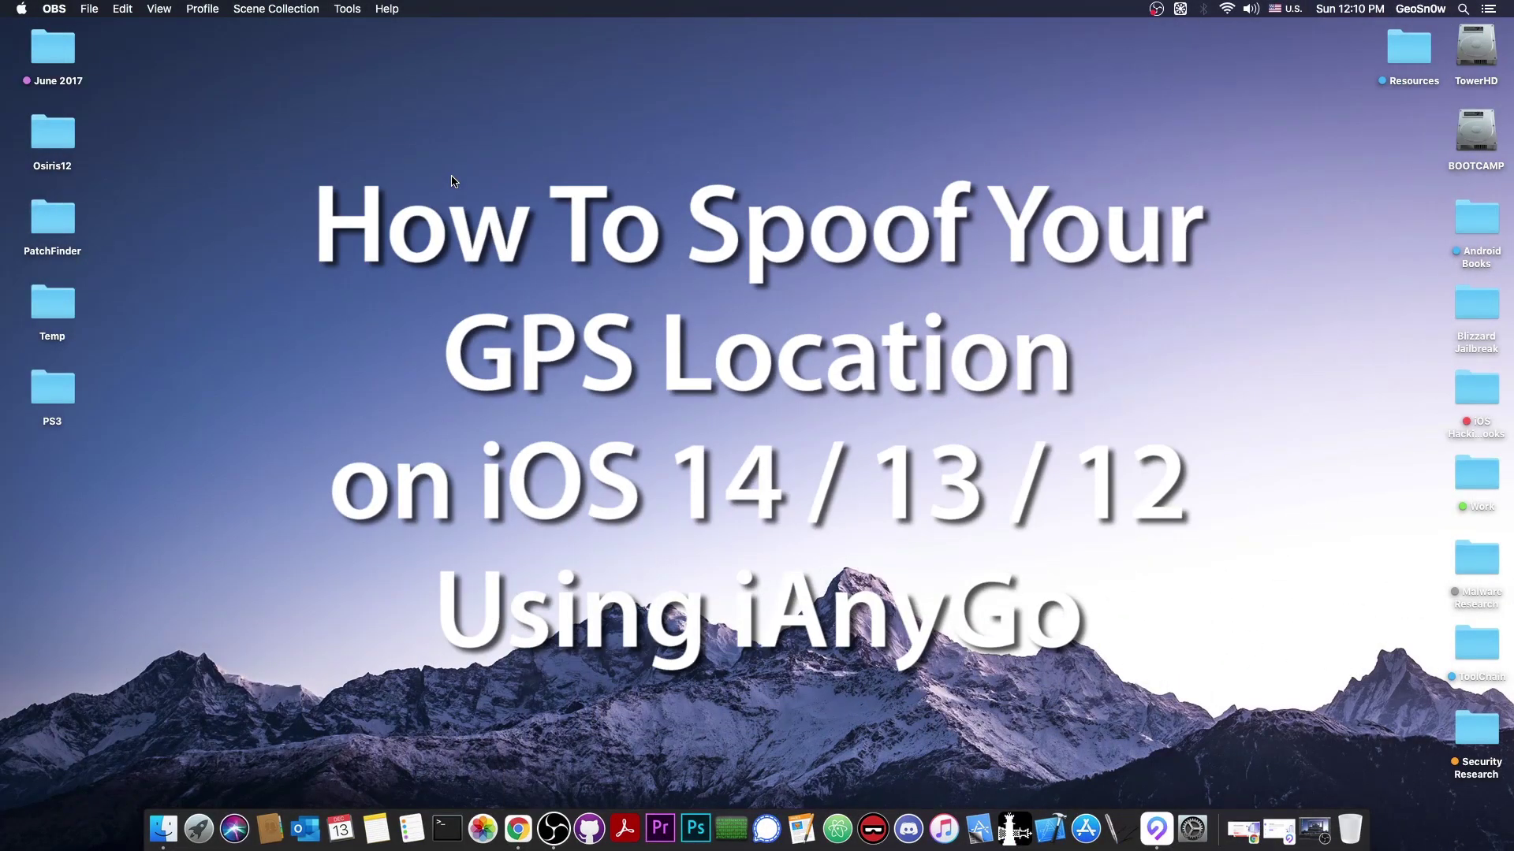
- Launch iAnyGo and review the Single-Spot Movement, Multi-Spot Movement and Change Location modes, ending on Change Location
{"action": "left_click", "coordinate": [1157, 828]}
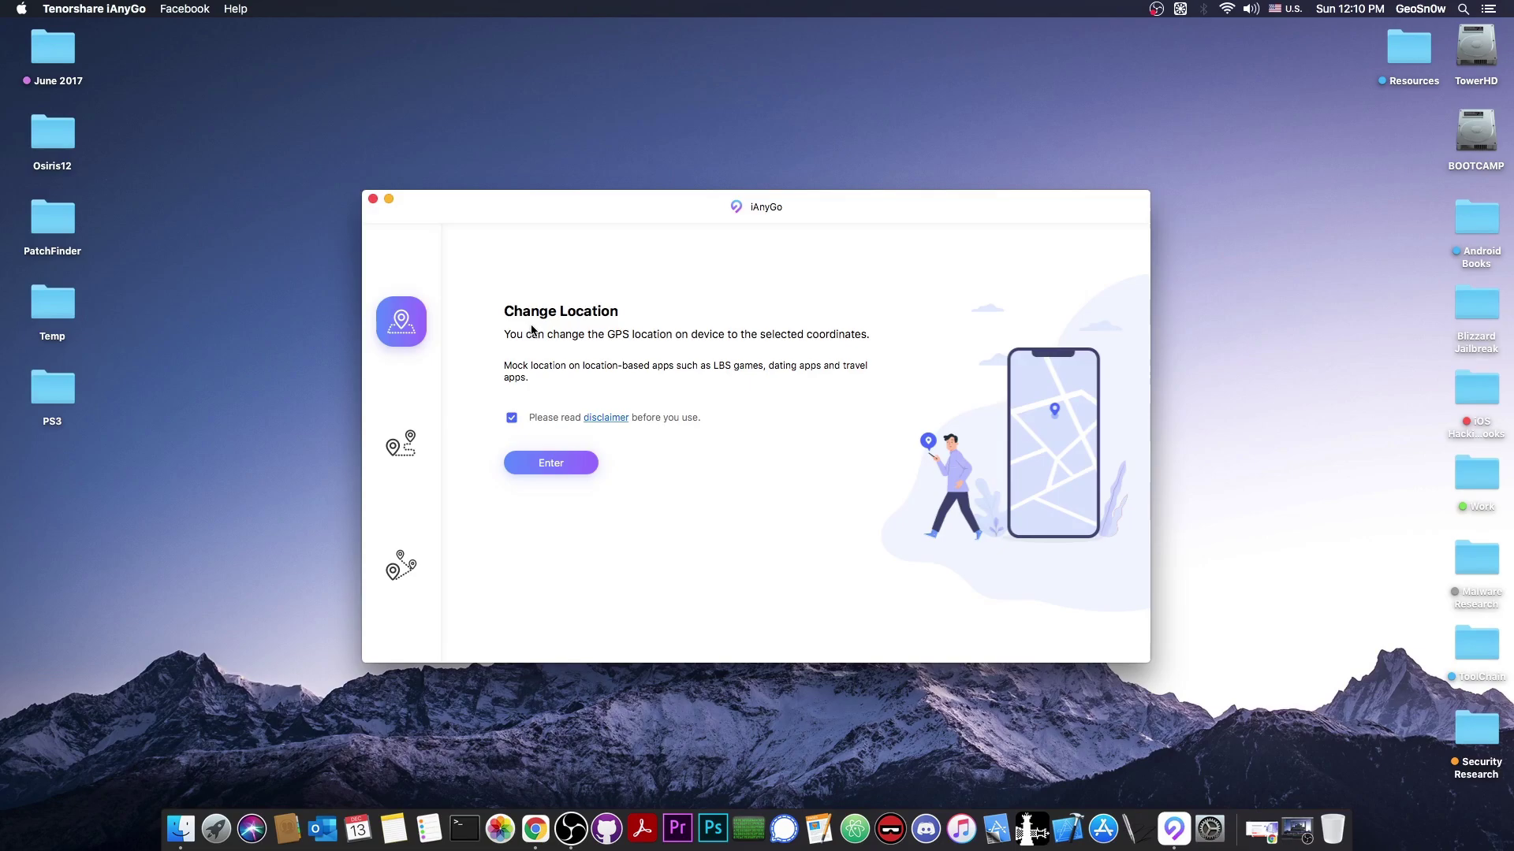
{"action": "left_click", "coordinate": [400, 446]}
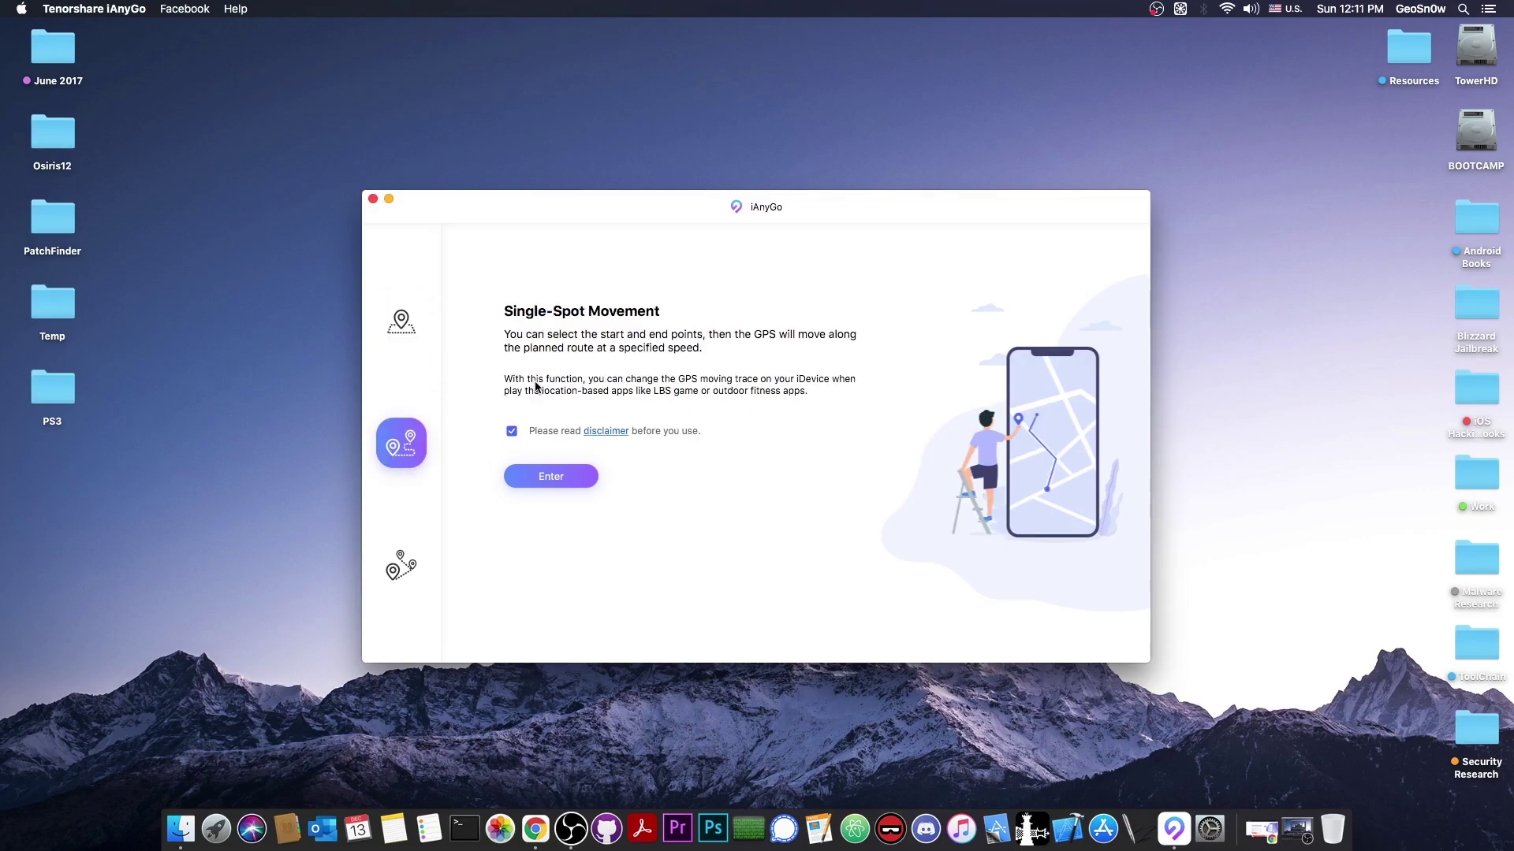
{"action": "left_click", "coordinate": [402, 565]}
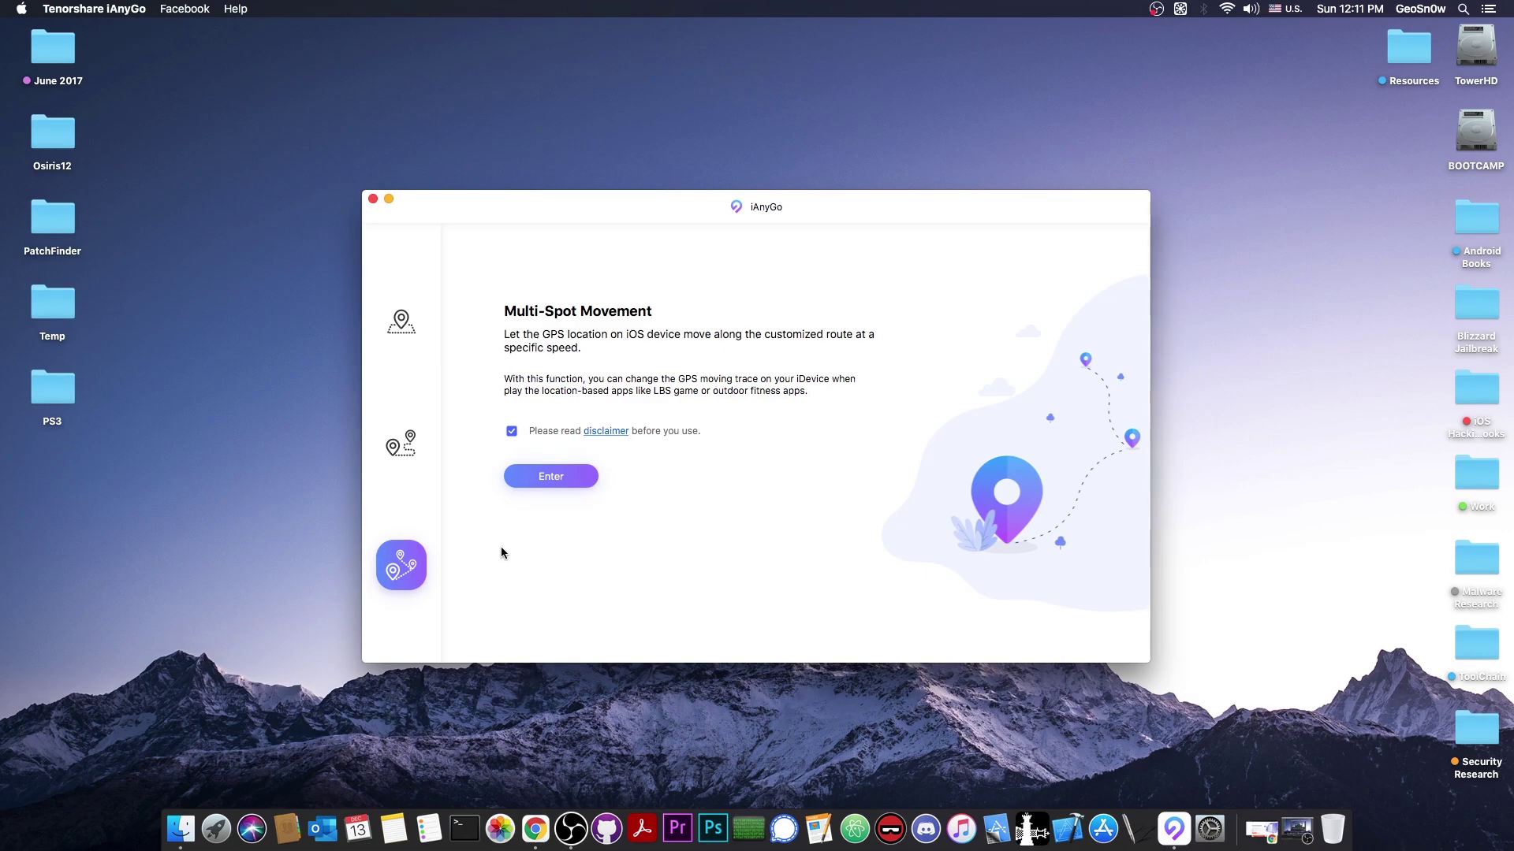
{"action": "left_click", "coordinate": [404, 312]}
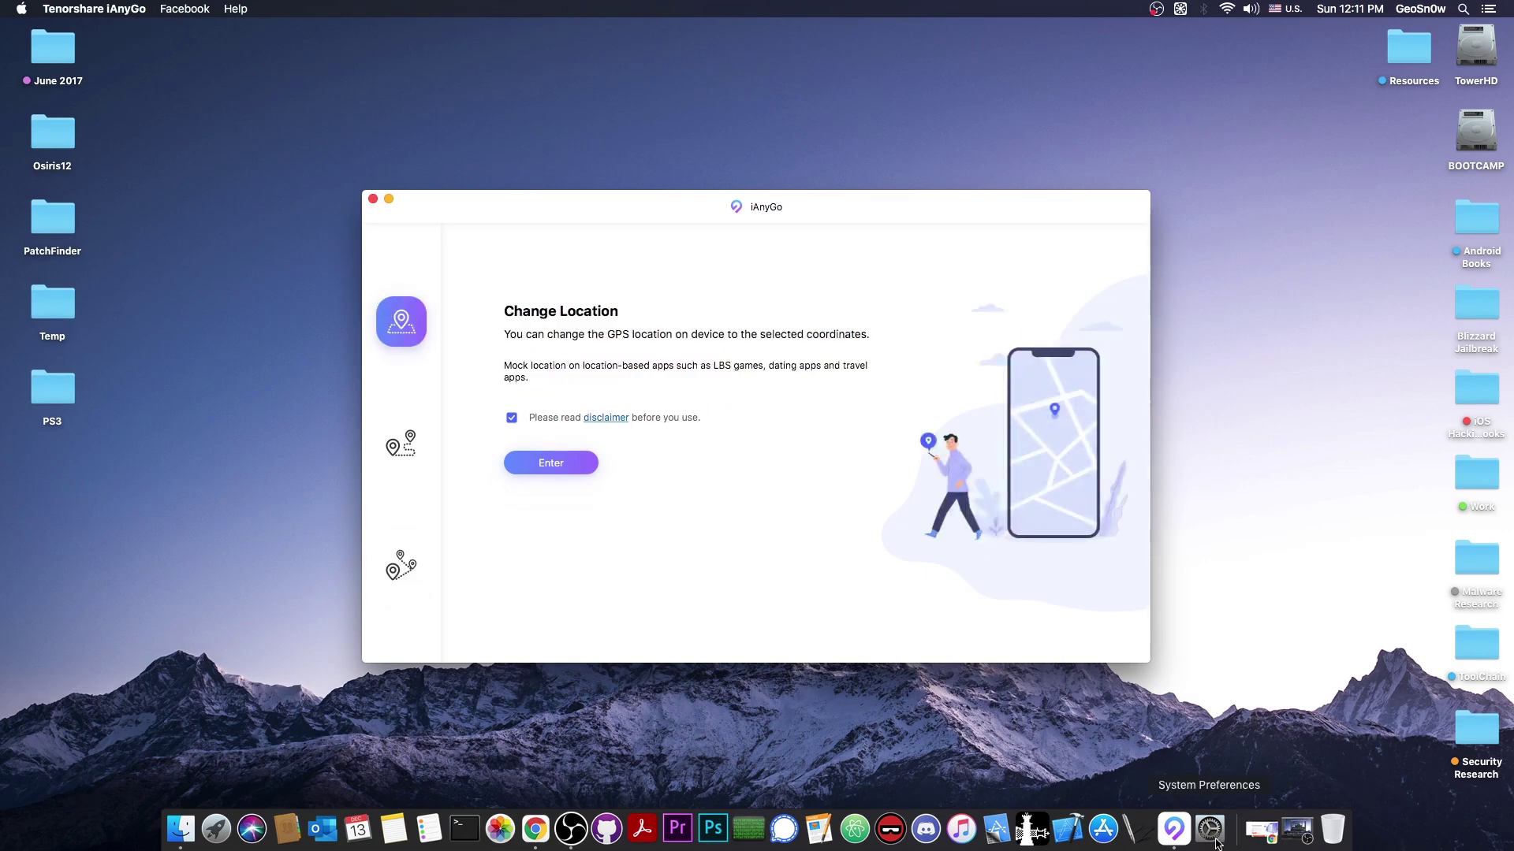
- Switch to Chrome and read through the Tenorshare iAnyGo product page's features and steps, then minimize the browser
{"action": "left_click", "coordinate": [1261, 829]}
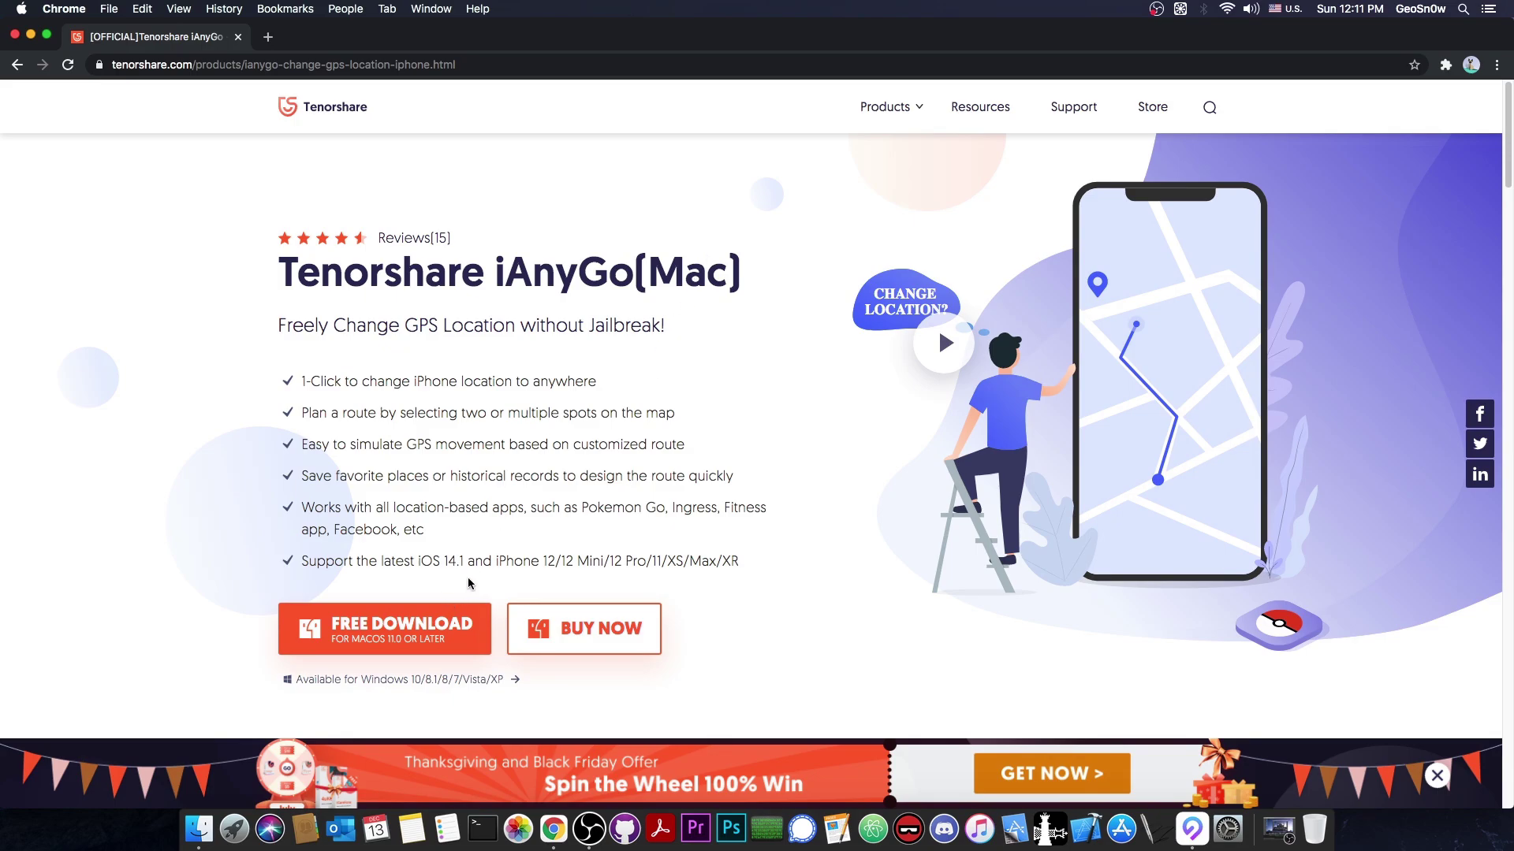
{"action": "scroll", "coordinate": [470, 584], "scroll_direction": "down", "scroll_amount": 1}
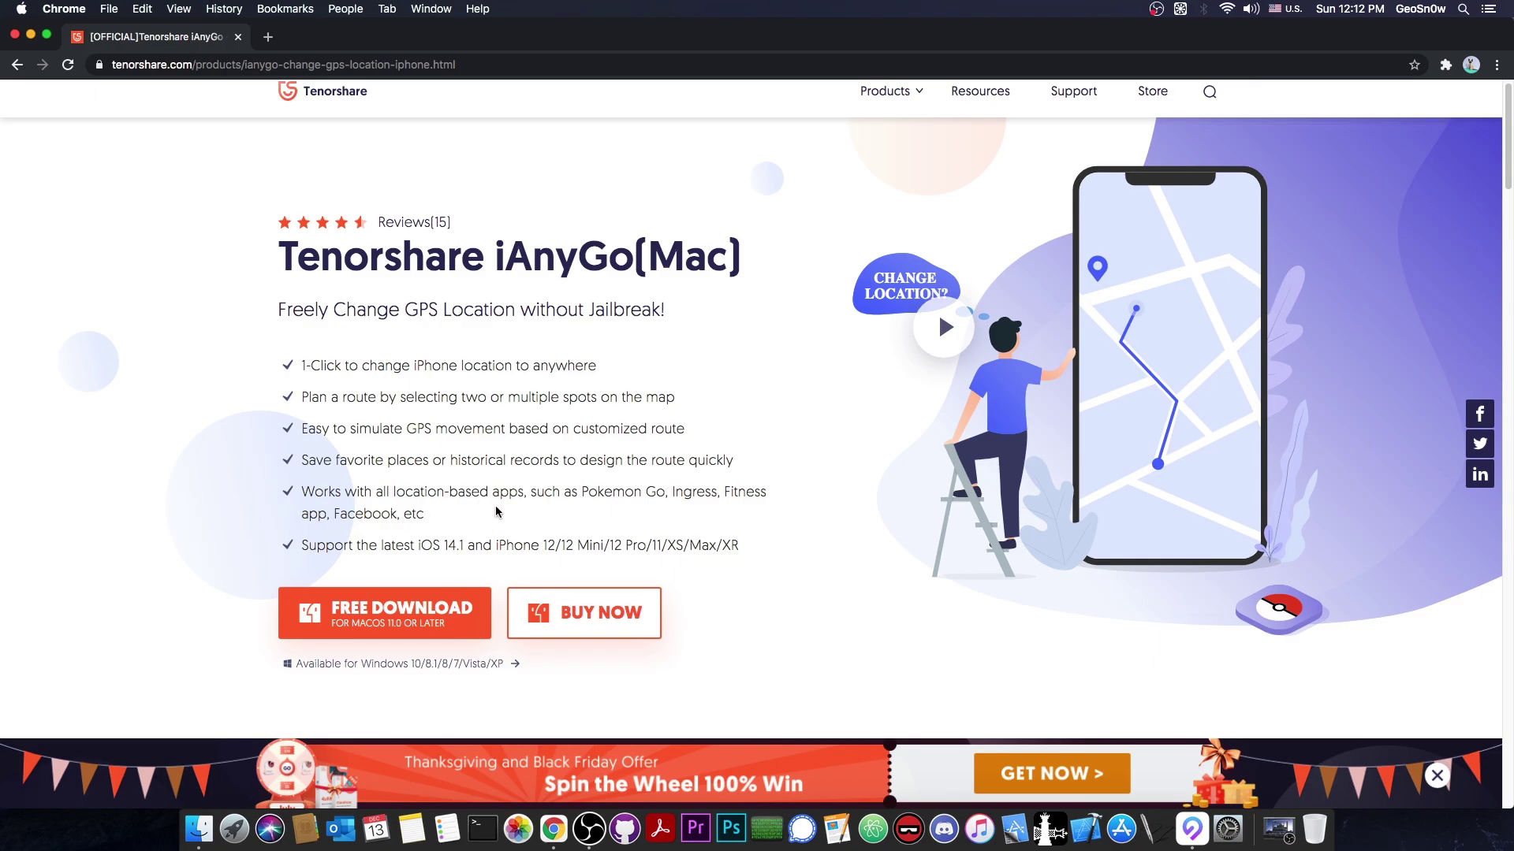
{"action": "scroll", "coordinate": [587, 448], "scroll_direction": "down", "scroll_amount": 10}
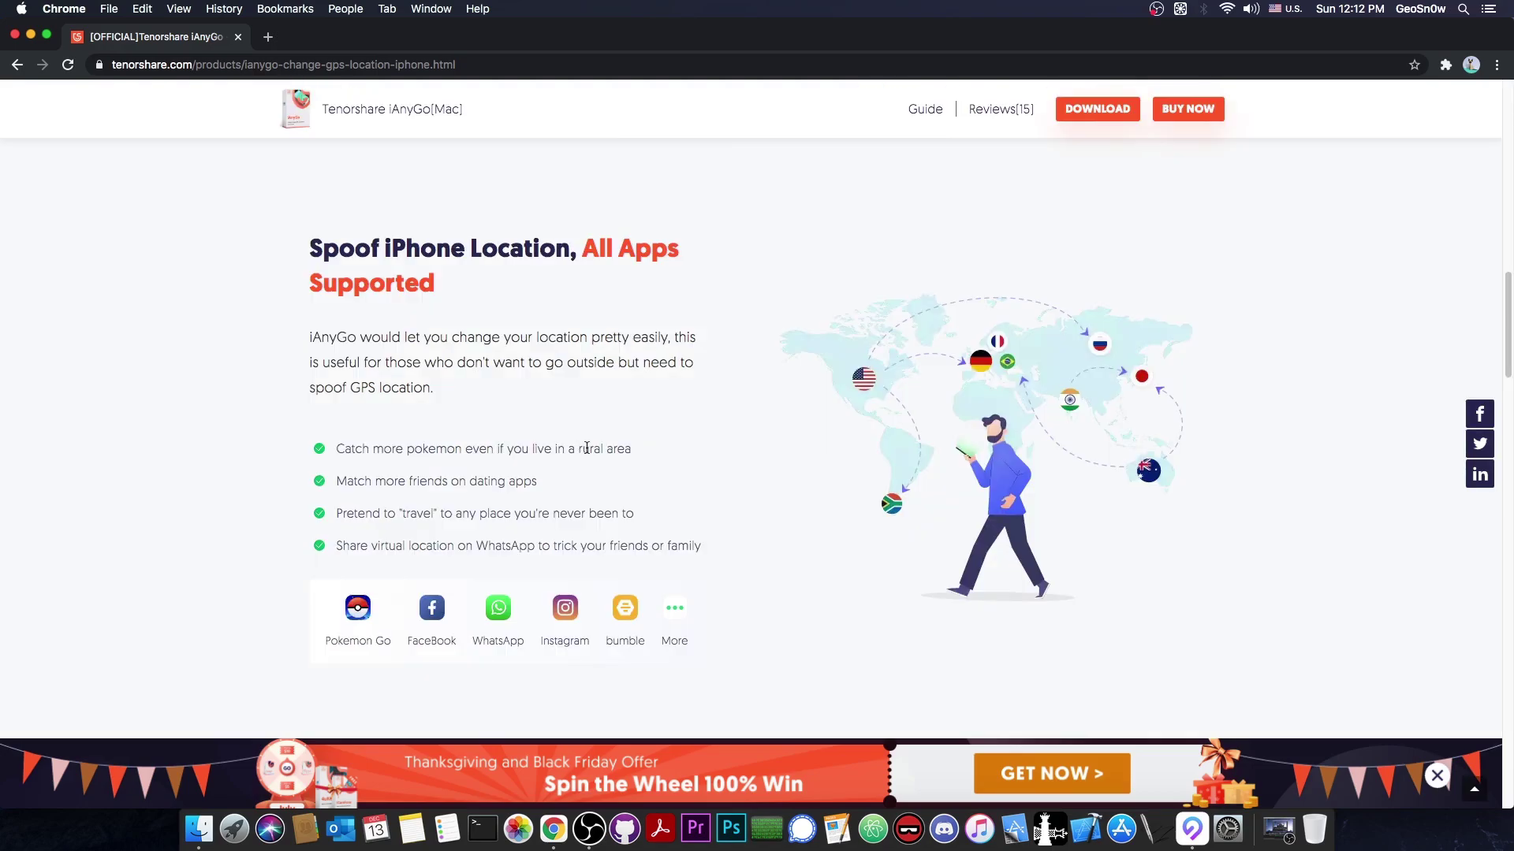
{"action": "scroll", "coordinate": [586, 448], "scroll_direction": "down", "scroll_amount": 10}
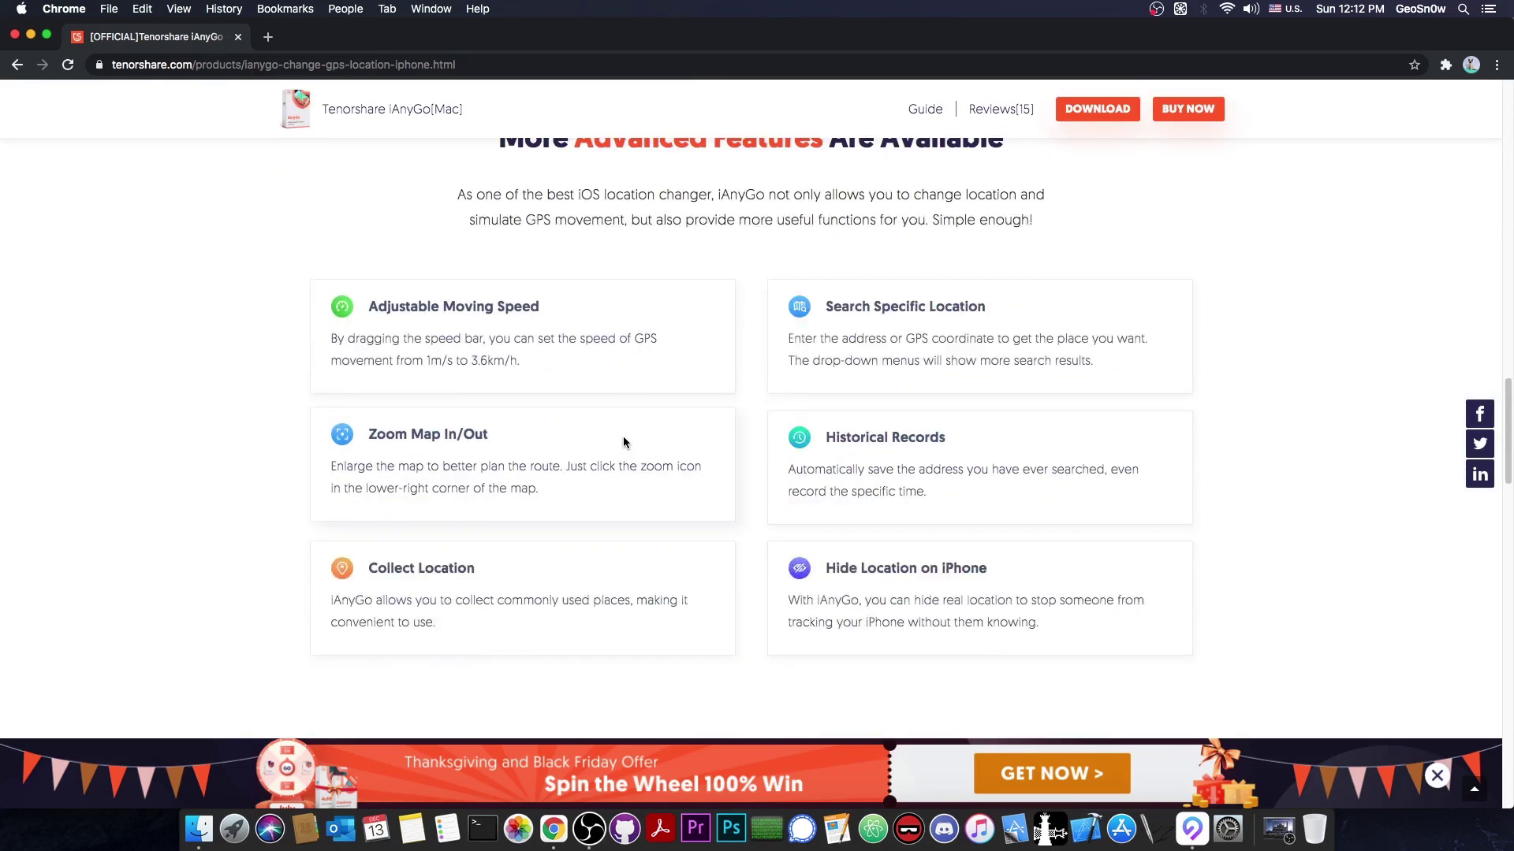
{"action": "scroll", "coordinate": [622, 439], "scroll_direction": "down", "scroll_amount": 6}
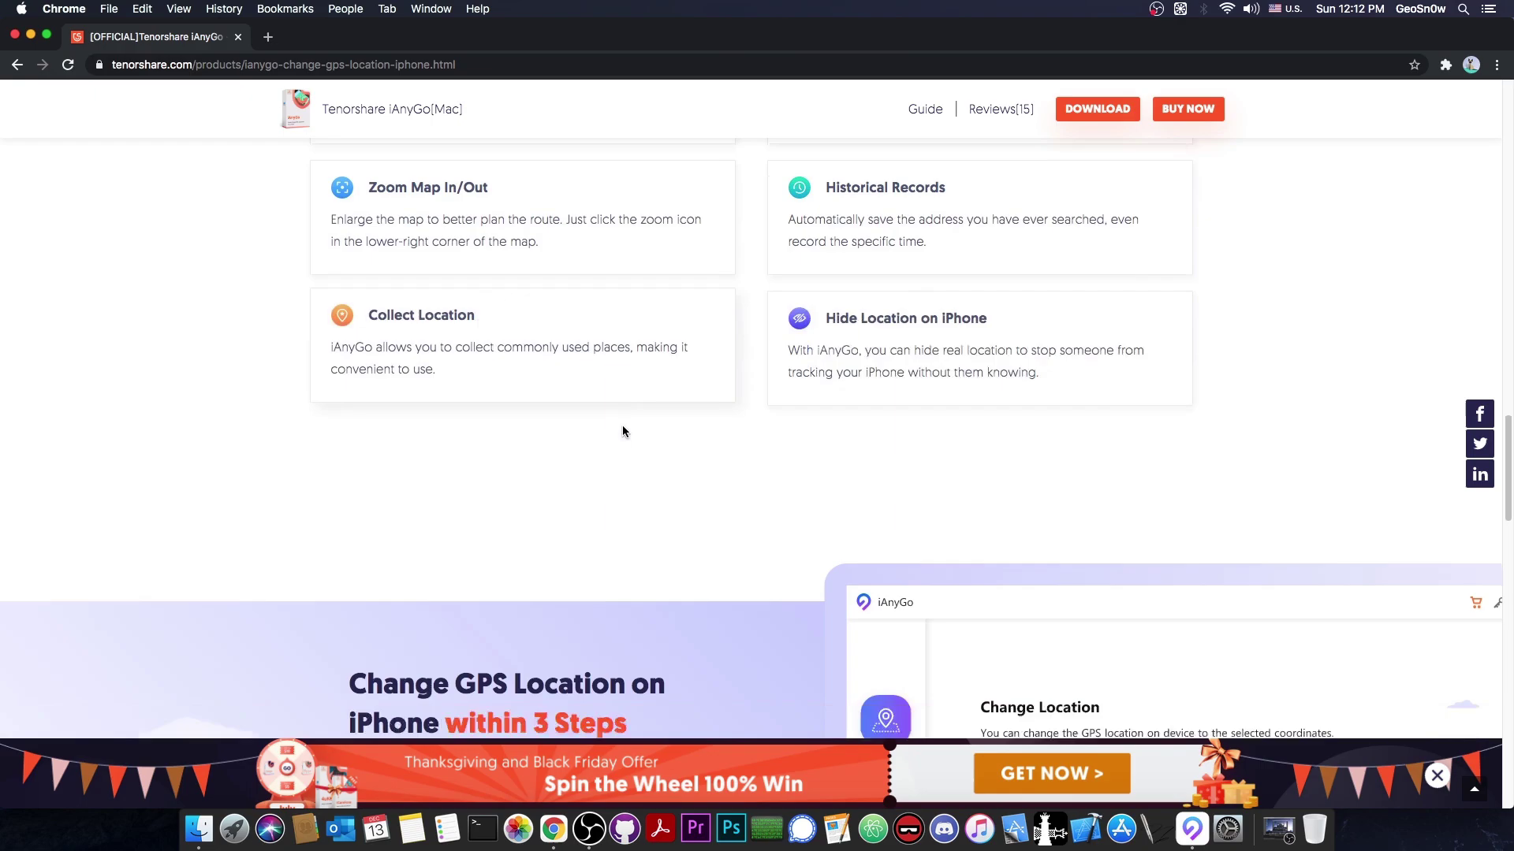
{"action": "scroll", "coordinate": [623, 427], "scroll_direction": "down", "scroll_amount": 2}
{"action": "left_click", "coordinate": [31, 35]}
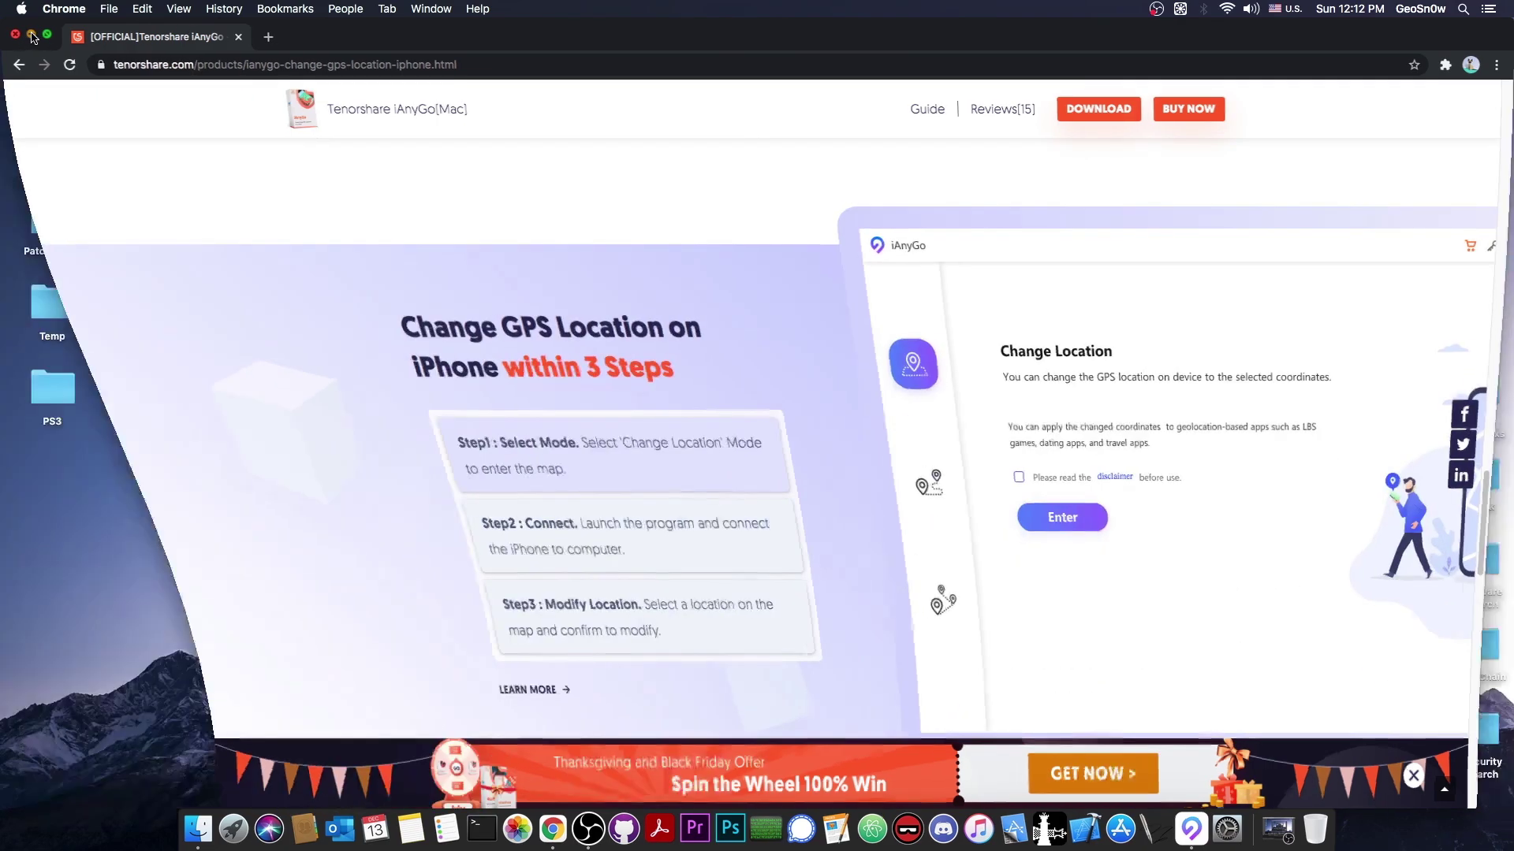
- Enter Change Location mode in iAnyGo and choose a spot in Tokyo, Japan, as the destination on the map
{"action": "left_click", "coordinate": [736, 264]}
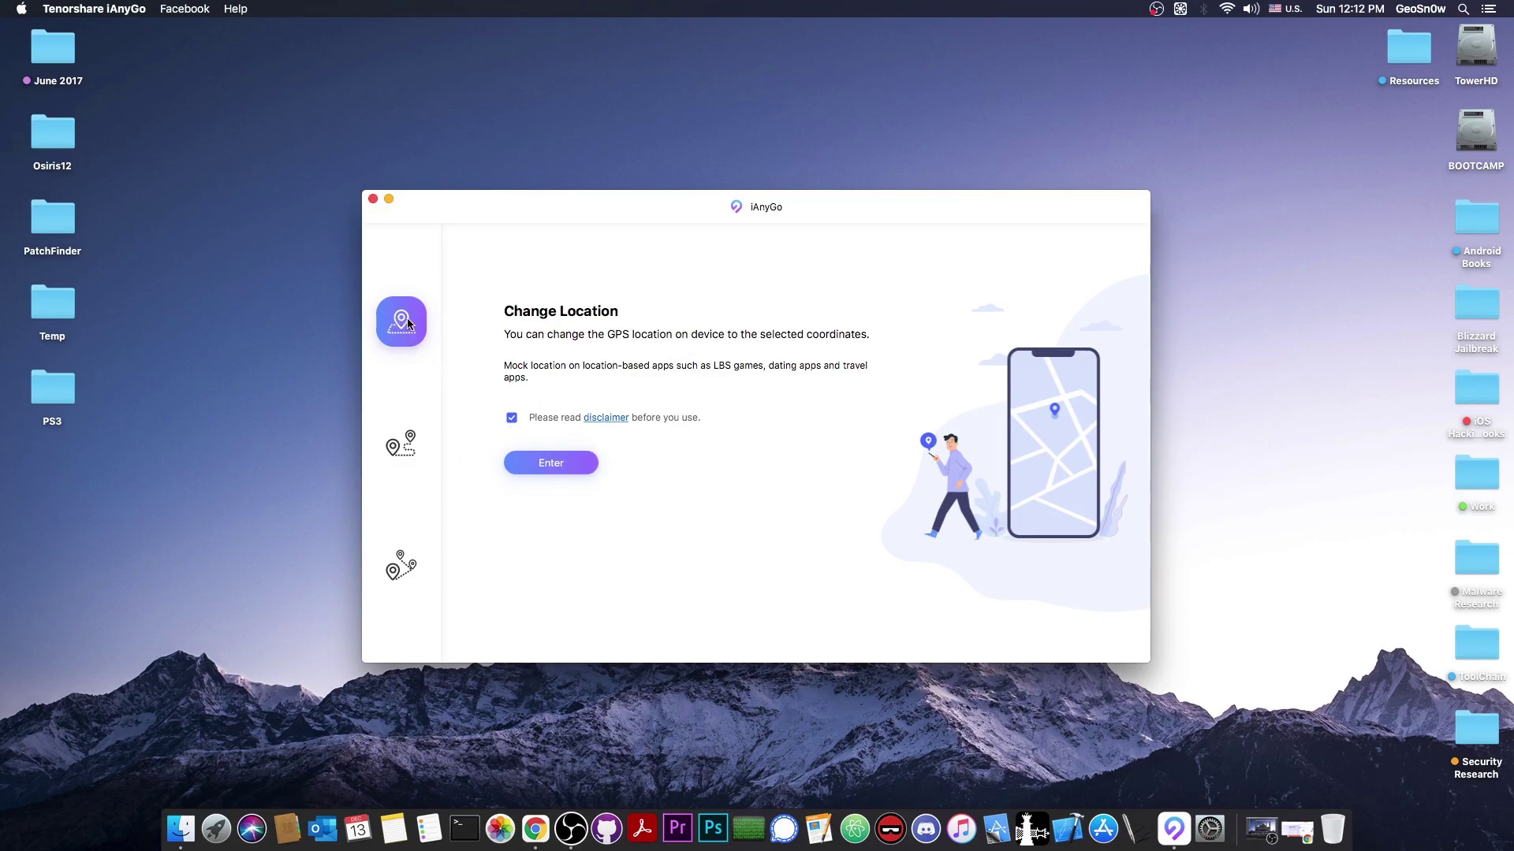
{"action": "left_click", "coordinate": [544, 469]}
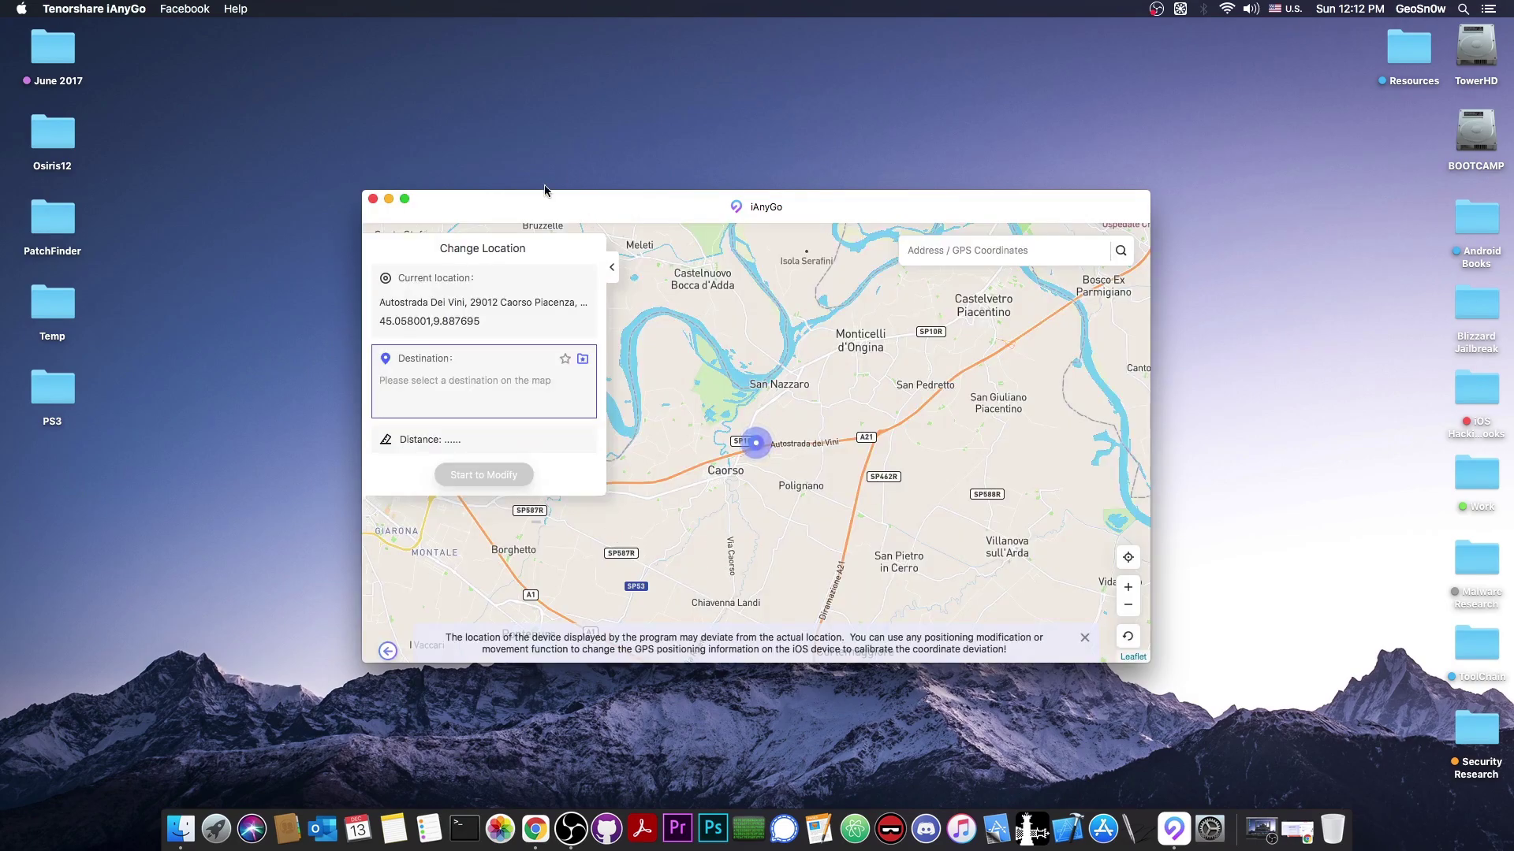
{"action": "left_click_drag", "start_coordinate": [778, 445], "coordinate": [787, 403]}
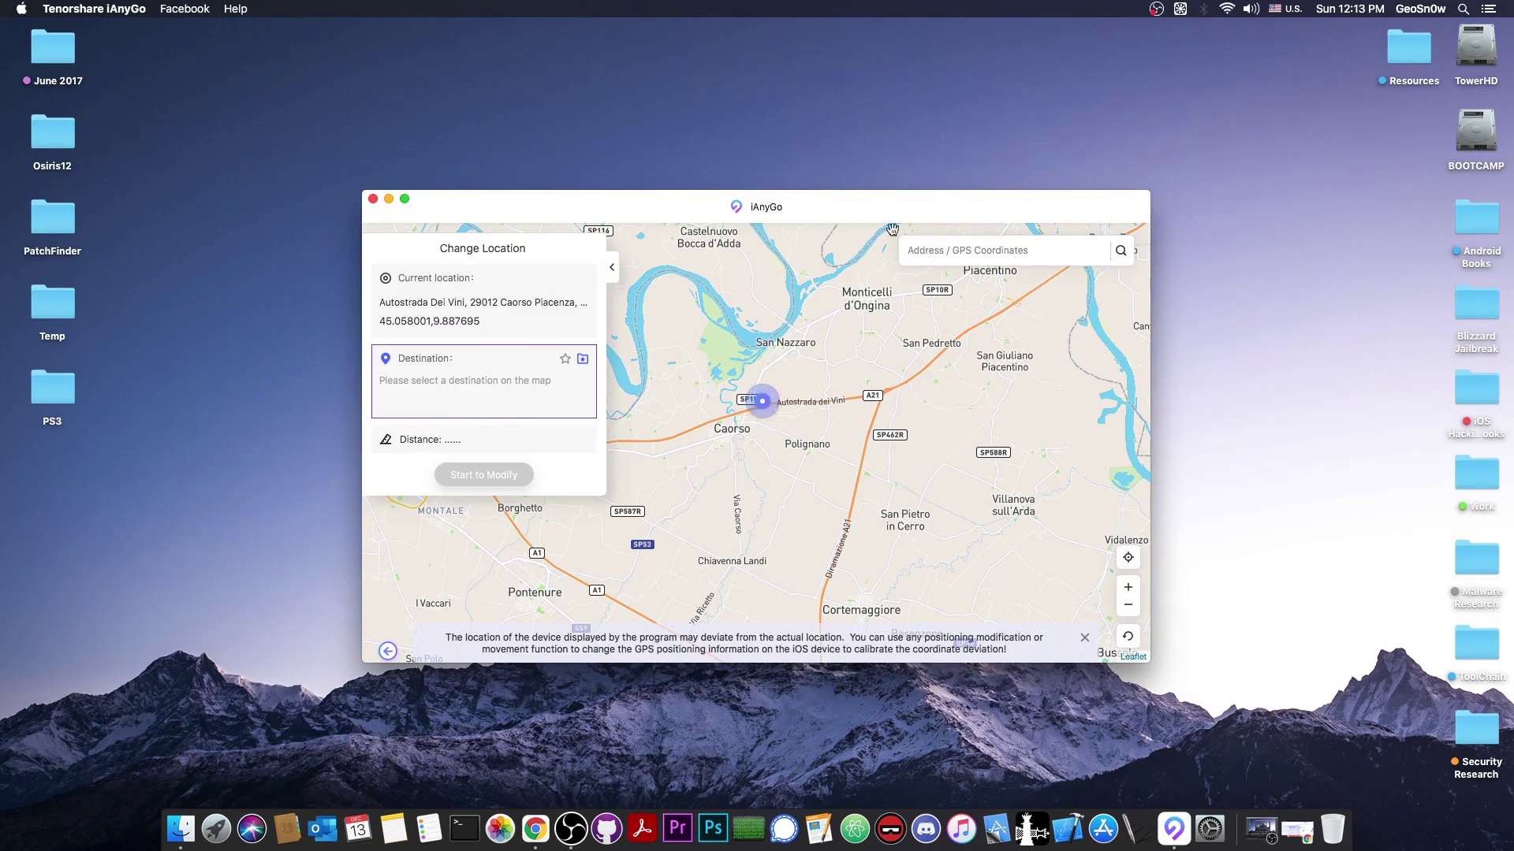
{"action": "scroll", "coordinate": [865, 383], "scroll_direction": "down", "scroll_amount": 6}
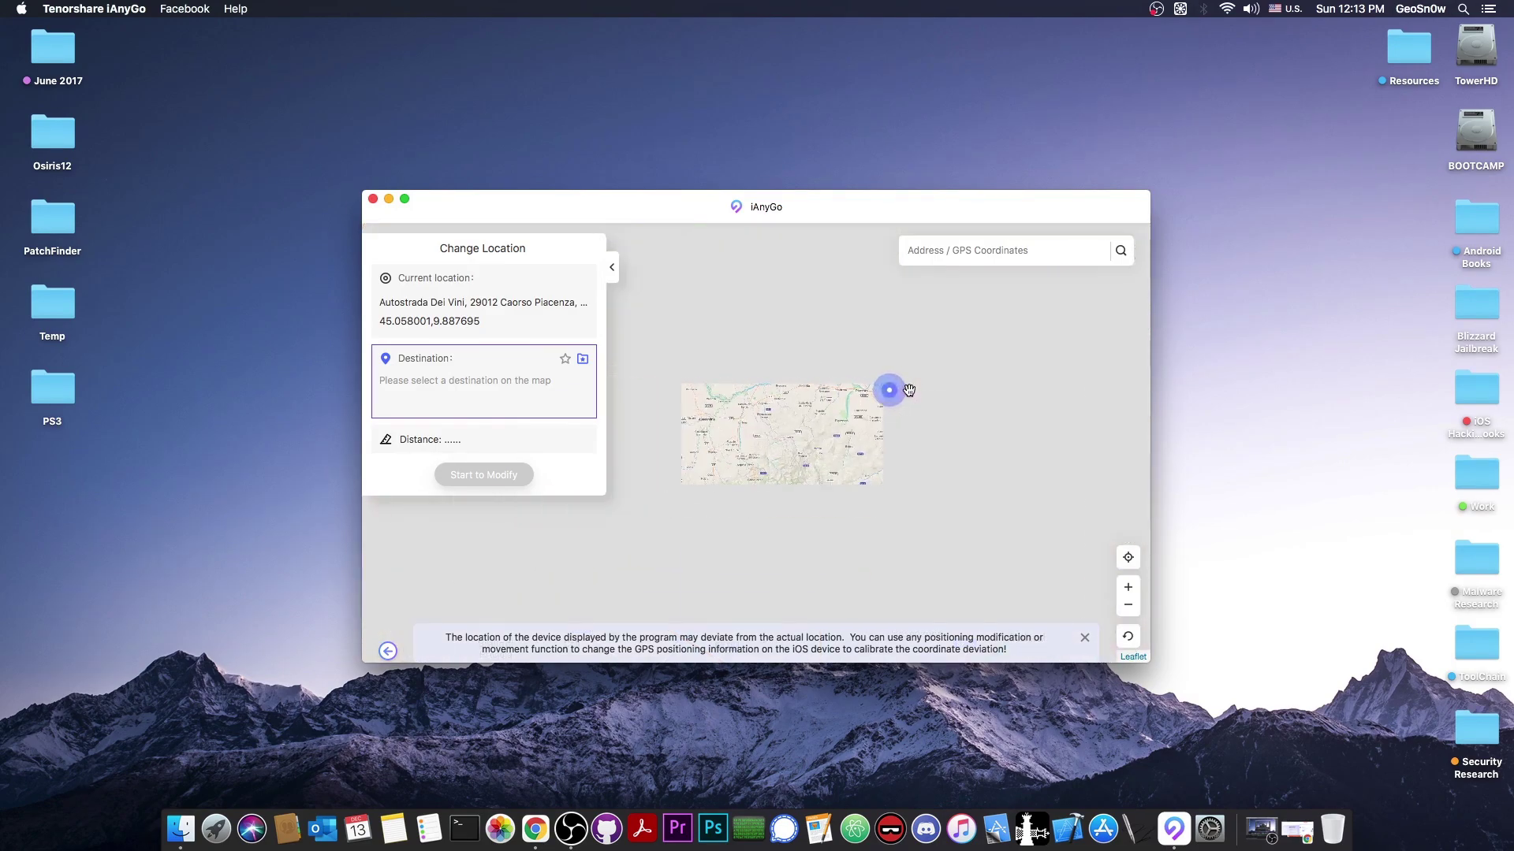
{"action": "scroll", "coordinate": [958, 449], "scroll_direction": "up", "scroll_amount": 2}
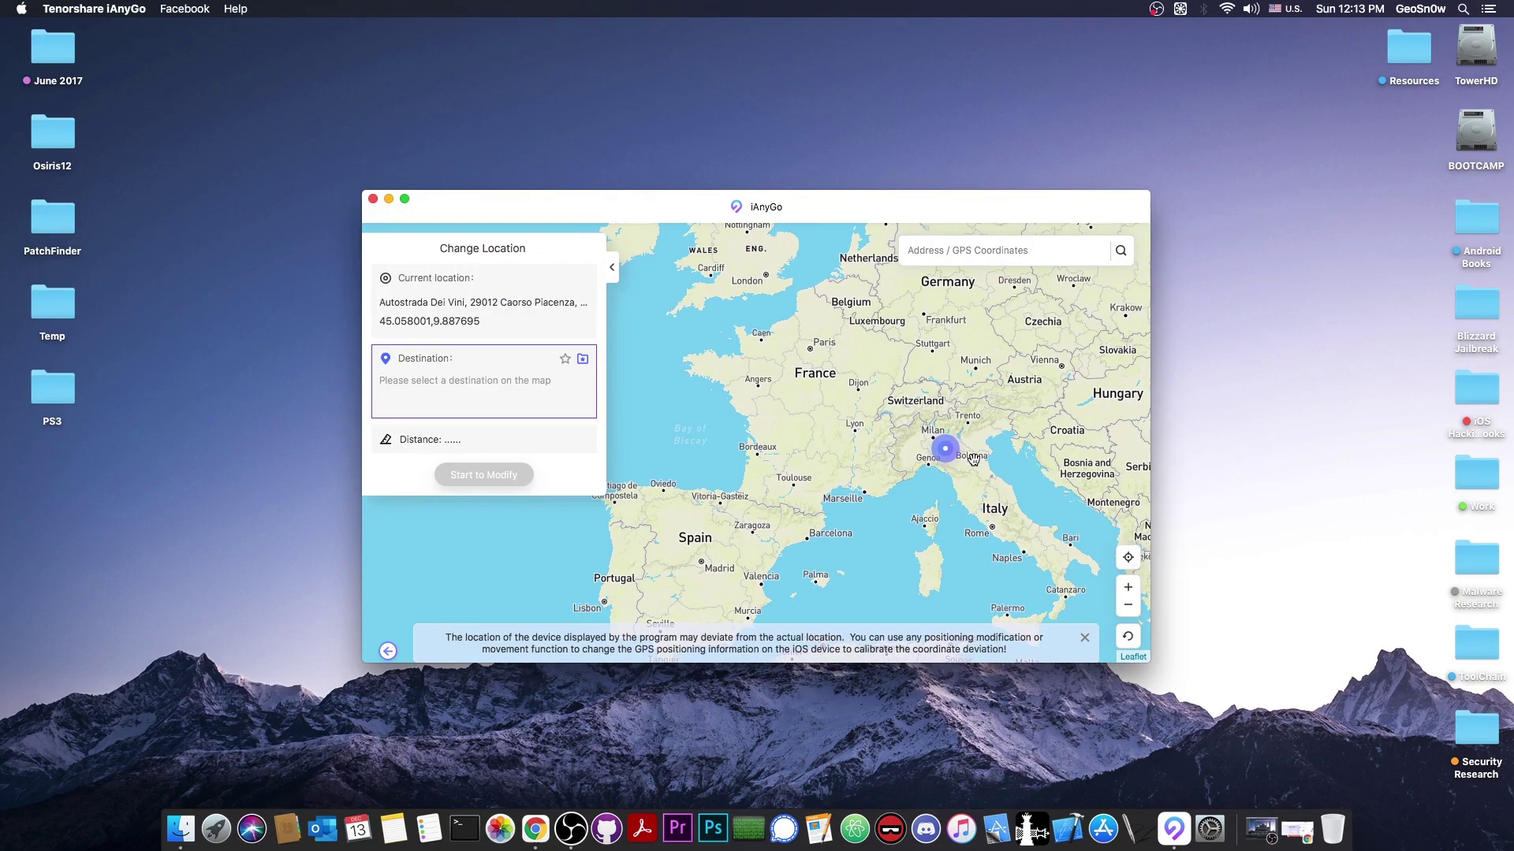
{"action": "scroll", "coordinate": [974, 460], "scroll_direction": "down", "scroll_amount": 2}
{"action": "mouse_move", "coordinate": [970, 451]}
{"action": "left_mouse_down"}
{"action": "mouse_move", "coordinate": [771, 378]}
{"action": "mouse_move", "coordinate": [724, 331]}
{"action": "left_mouse_up"}
{"action": "mouse_move", "coordinate": [837, 433]}
{"action": "left_mouse_down"}
{"action": "mouse_move", "coordinate": [838, 390]}
{"action": "mouse_move", "coordinate": [916, 438]}
{"action": "left_mouse_up"}
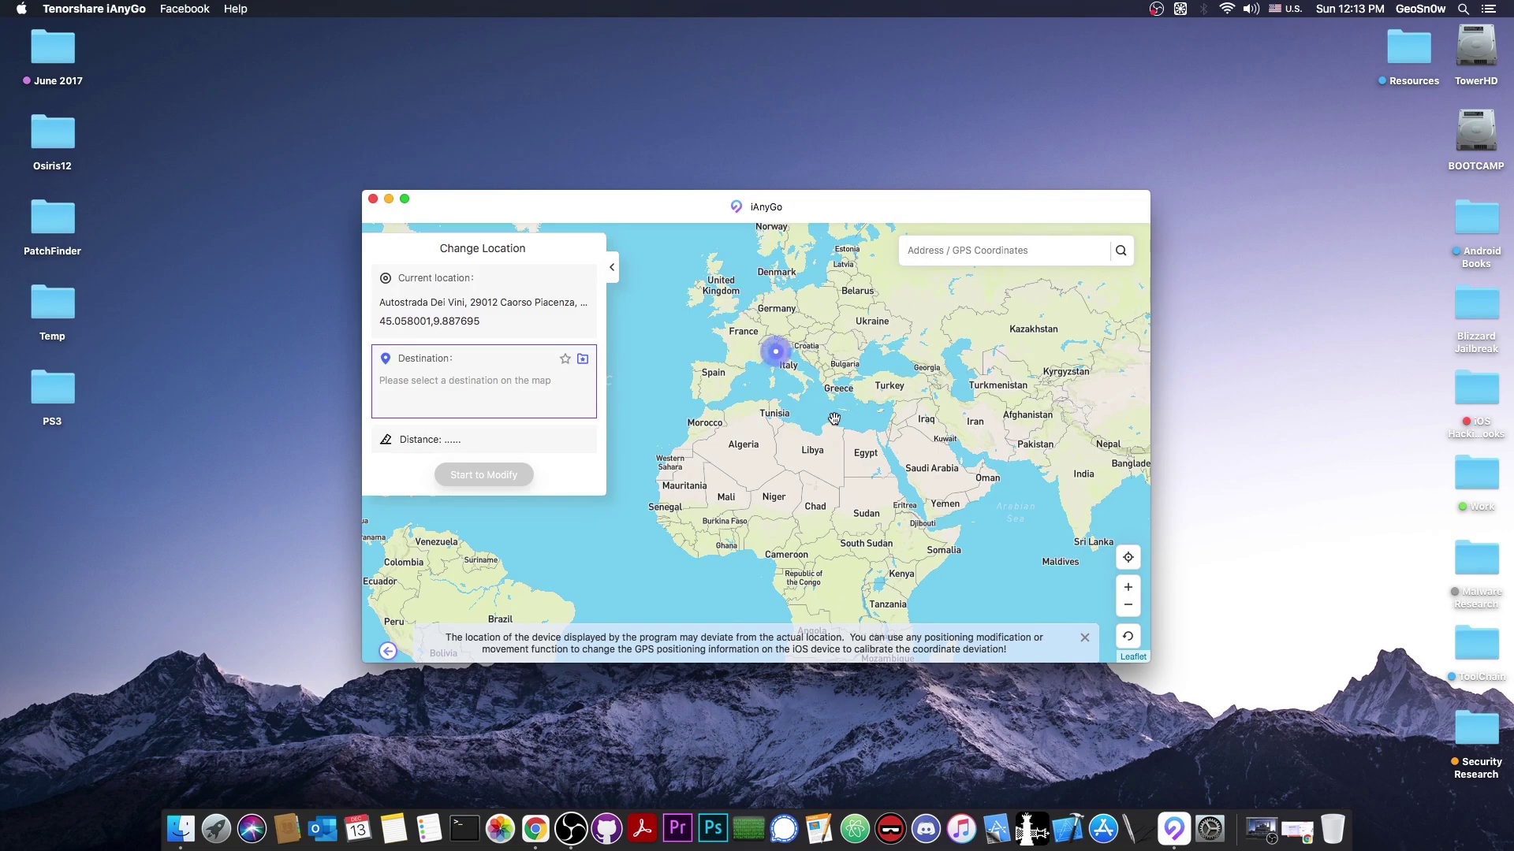
{"action": "left_click_drag", "start_coordinate": [835, 420], "coordinate": [775, 428]}
{"action": "left_click_drag", "start_coordinate": [1037, 525], "coordinate": [681, 473]}
{"action": "left_click_drag", "start_coordinate": [920, 386], "coordinate": [912, 470]}
{"action": "scroll", "coordinate": [912, 470], "scroll_direction": "up", "scroll_amount": 5}
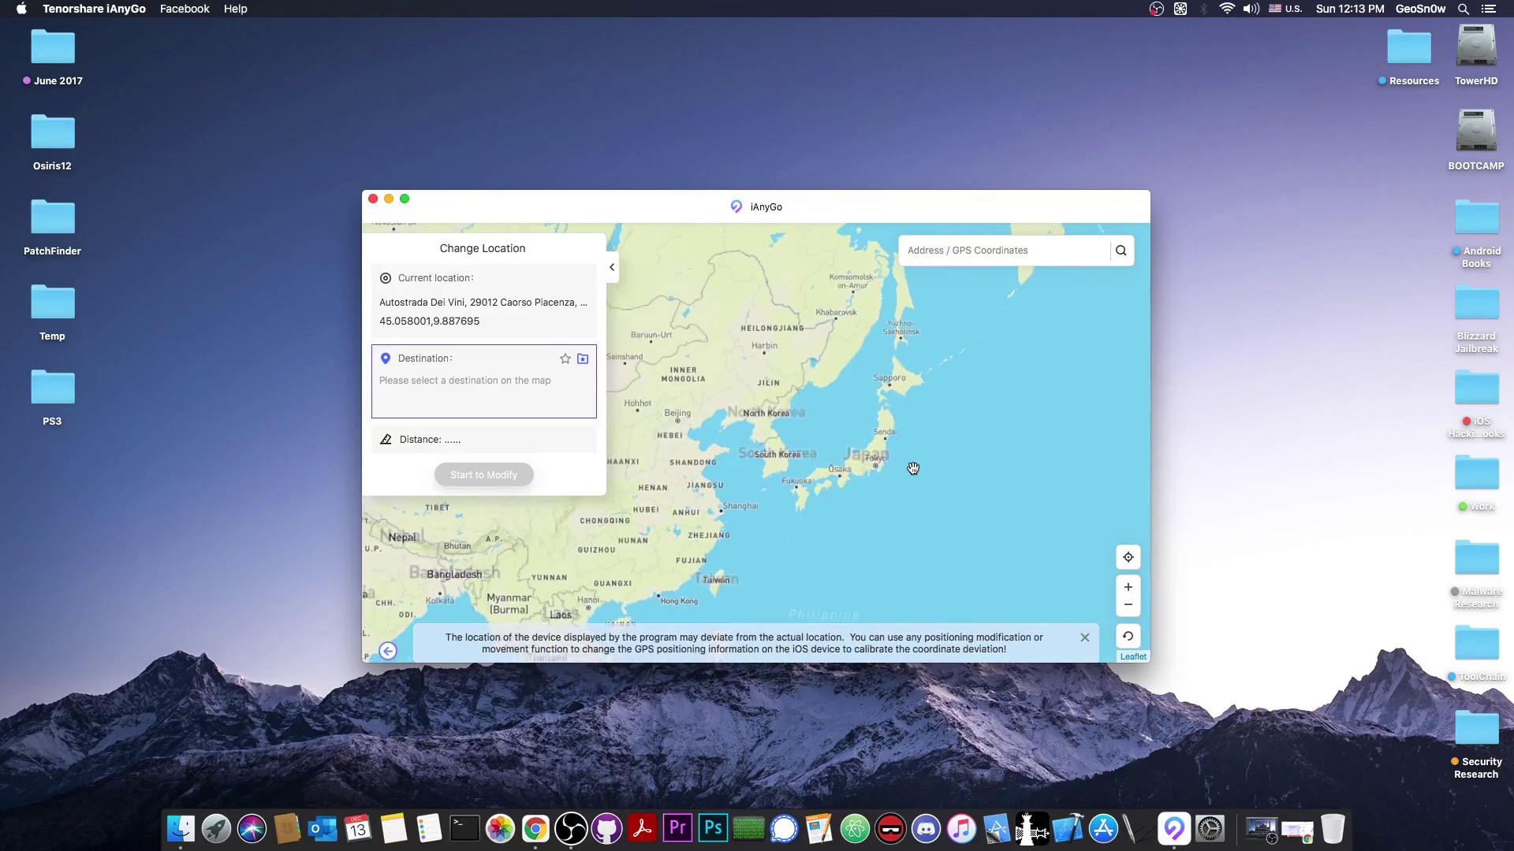
{"action": "left_click_drag", "start_coordinate": [825, 454], "coordinate": [916, 463]}
{"action": "scroll", "coordinate": [897, 489], "scroll_direction": "up", "scroll_amount": 6}
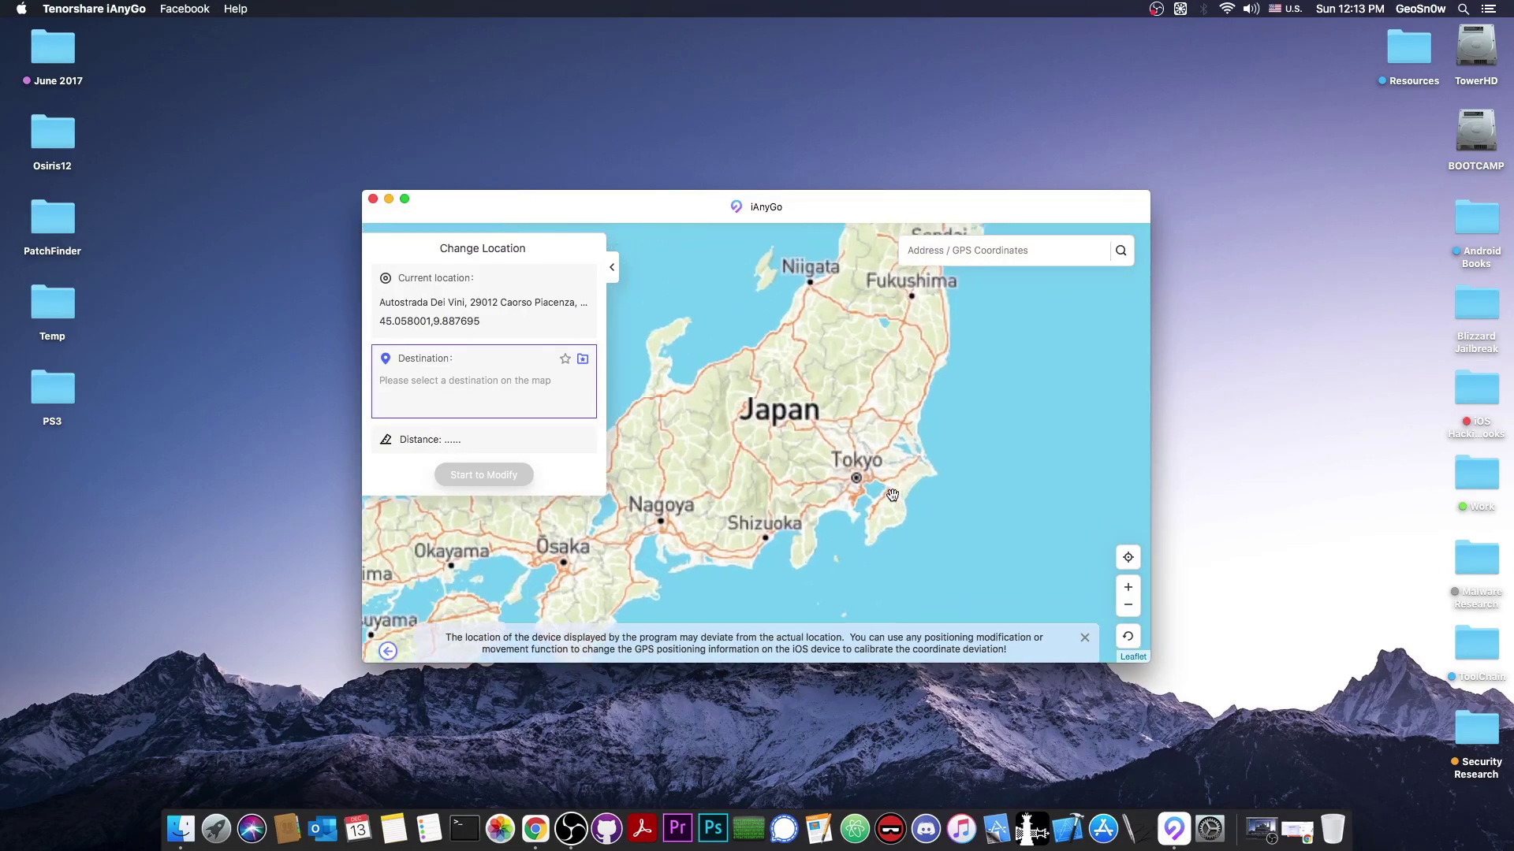
{"action": "left_click", "coordinate": [796, 426]}
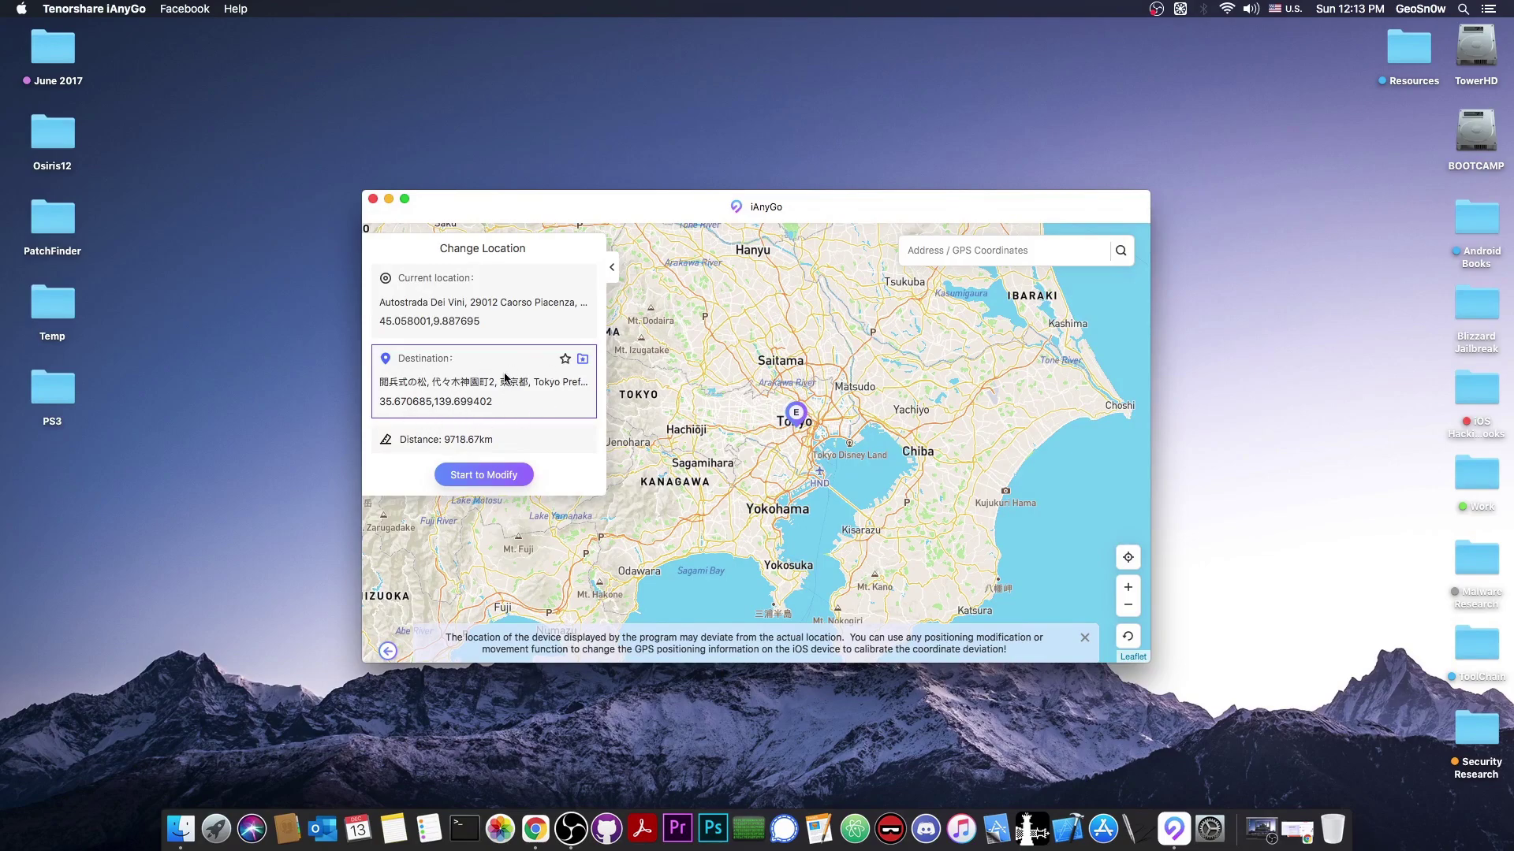
- Start the location modification, continue past the geolocation-apps notice, and check the device's new position on the map
{"action": "left_click", "coordinate": [484, 476]}
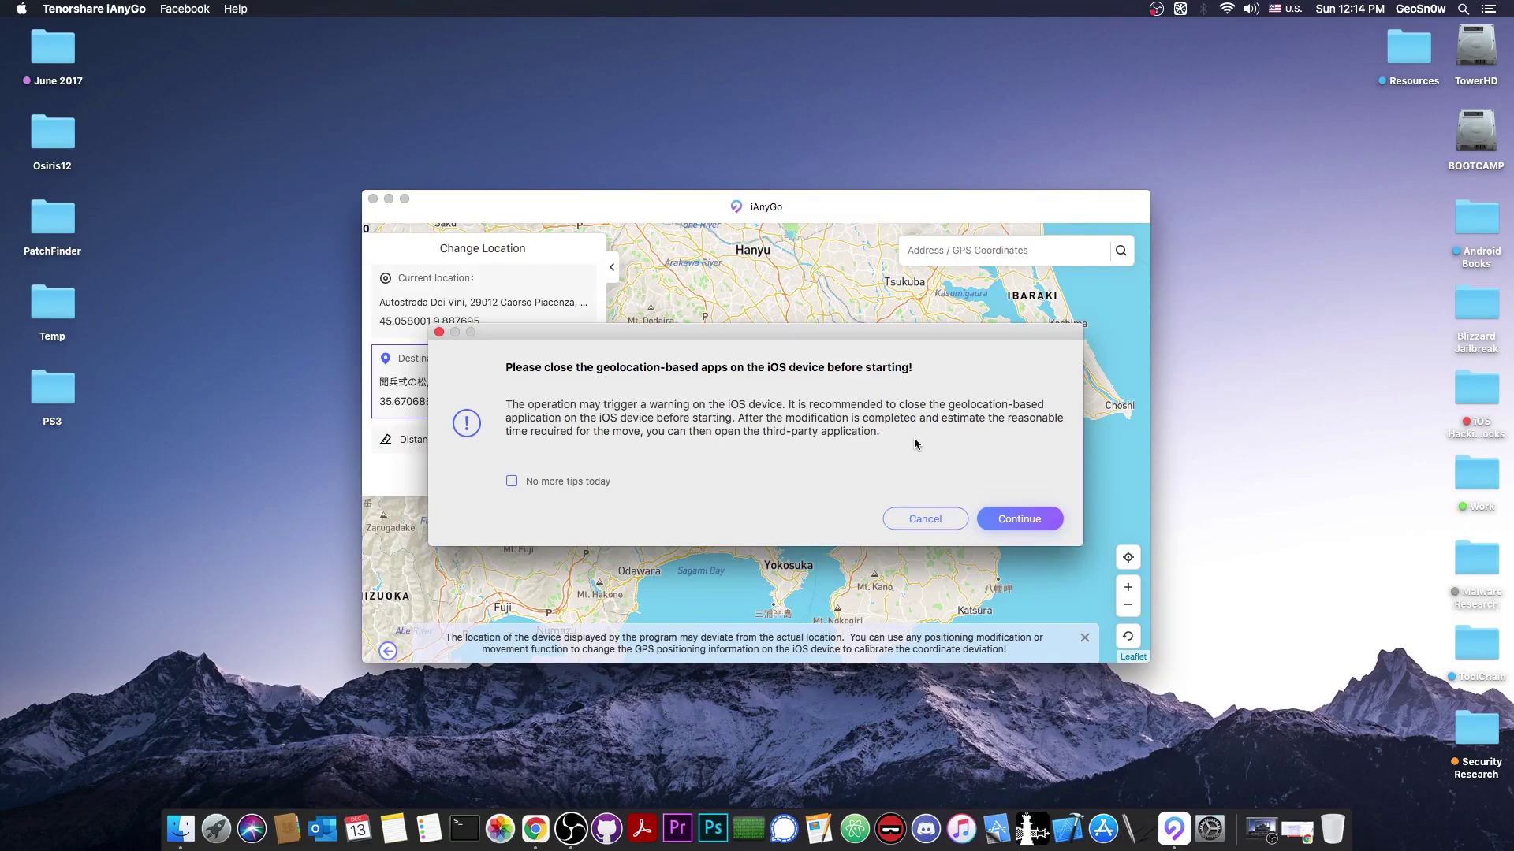
{"action": "left_click", "coordinate": [1019, 520]}
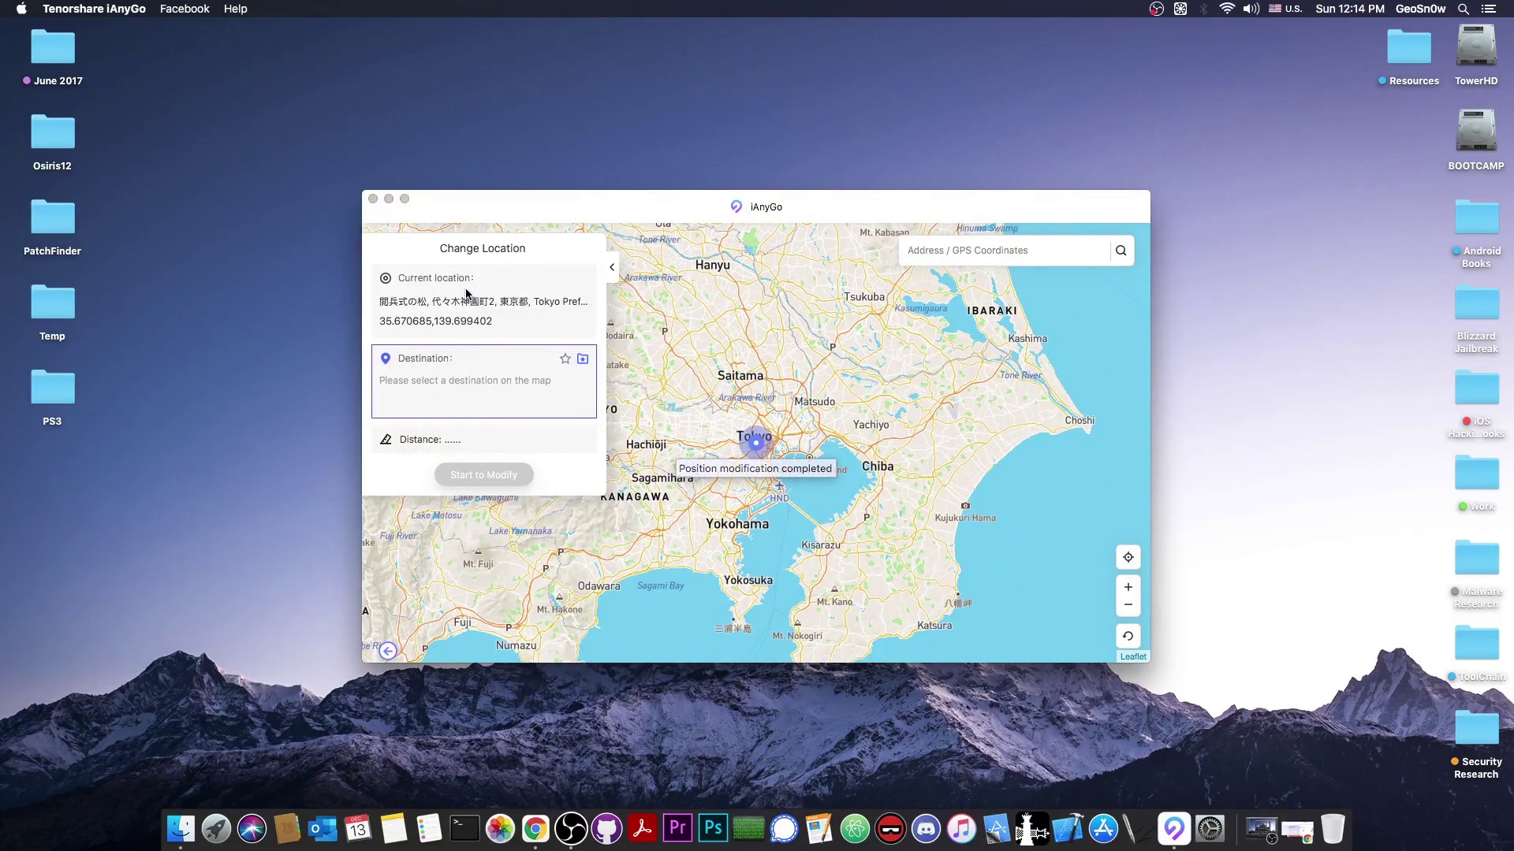
{"action": "scroll", "coordinate": [871, 443], "scroll_direction": "down", "scroll_amount": 3}
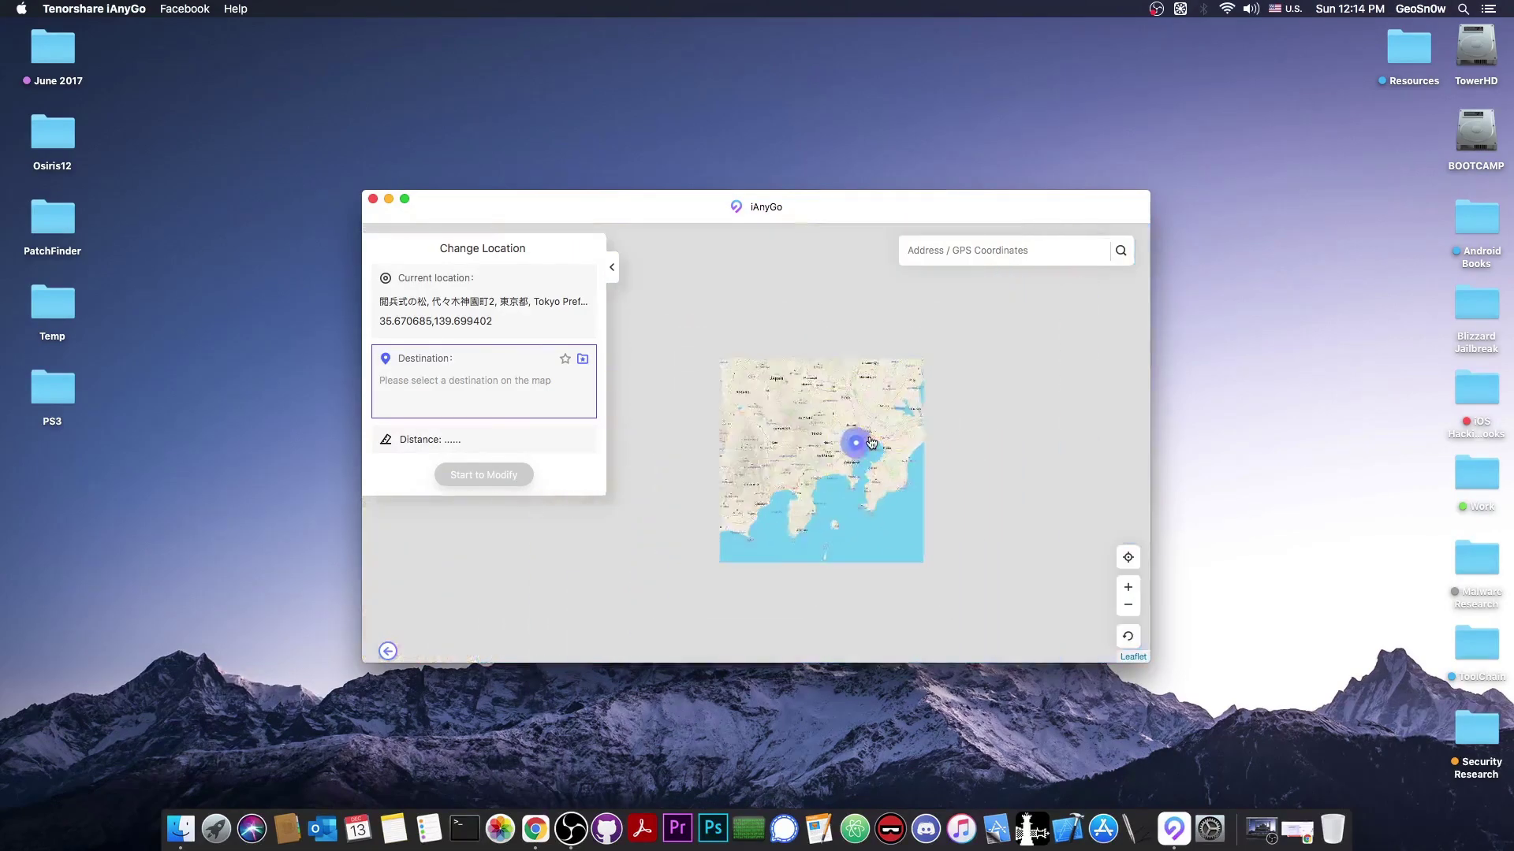
{"action": "scroll", "coordinate": [871, 443], "scroll_direction": "down", "scroll_amount": 4}
{"action": "scroll", "coordinate": [767, 465], "scroll_direction": "down", "scroll_amount": 2}
{"action": "left_click_drag", "start_coordinate": [753, 455], "coordinate": [939, 462]}
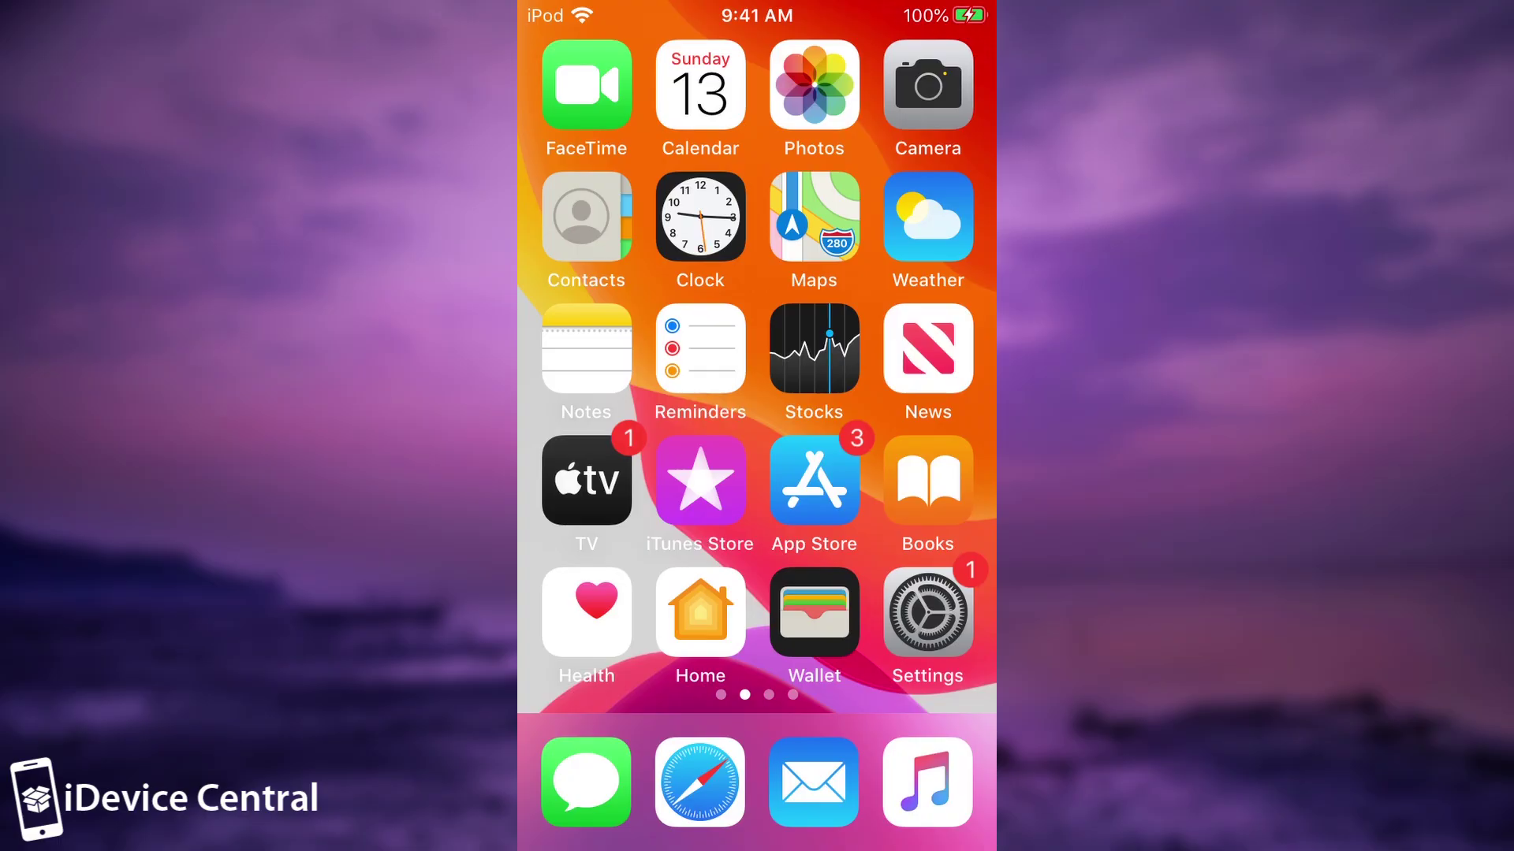
- Open Maps on the iOS device and locate its current position to check the Tokyo spoof
{"action": "scroll", "coordinate": [757, 371], "scroll_direction": "right", "scroll_amount": 3}
{"action": "left_click_drag", "start_coordinate": [599, 394], "coordinate": [907, 394]}
{"action": "left_click", "coordinate": [814, 217]}
{"action": "left_click", "coordinate": [949, 146]}
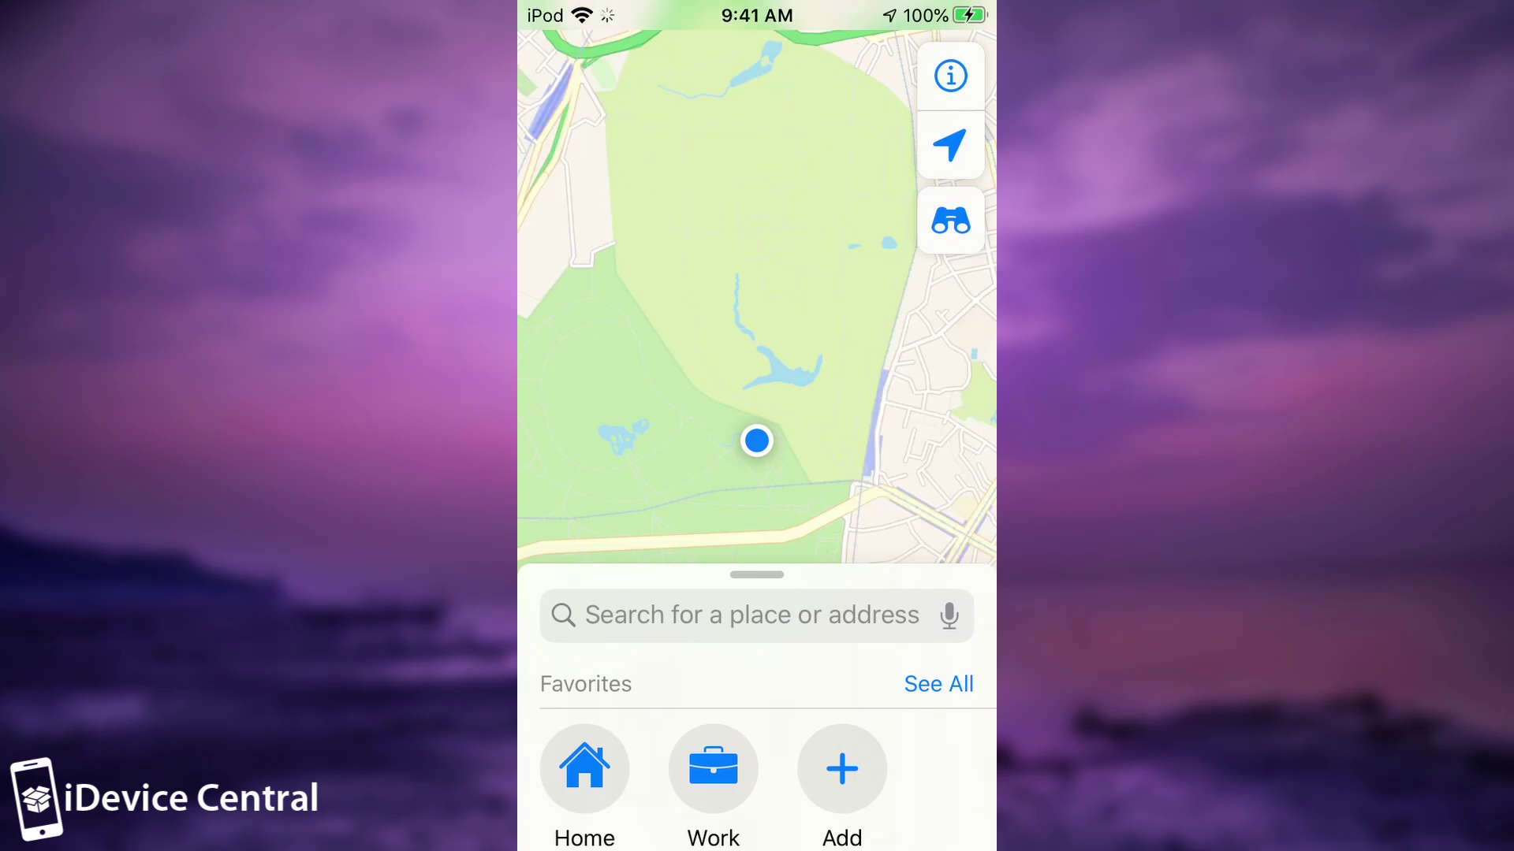
{"action": "scroll", "coordinate": [757, 394], "scroll_direction": "down", "scroll_amount": 10}
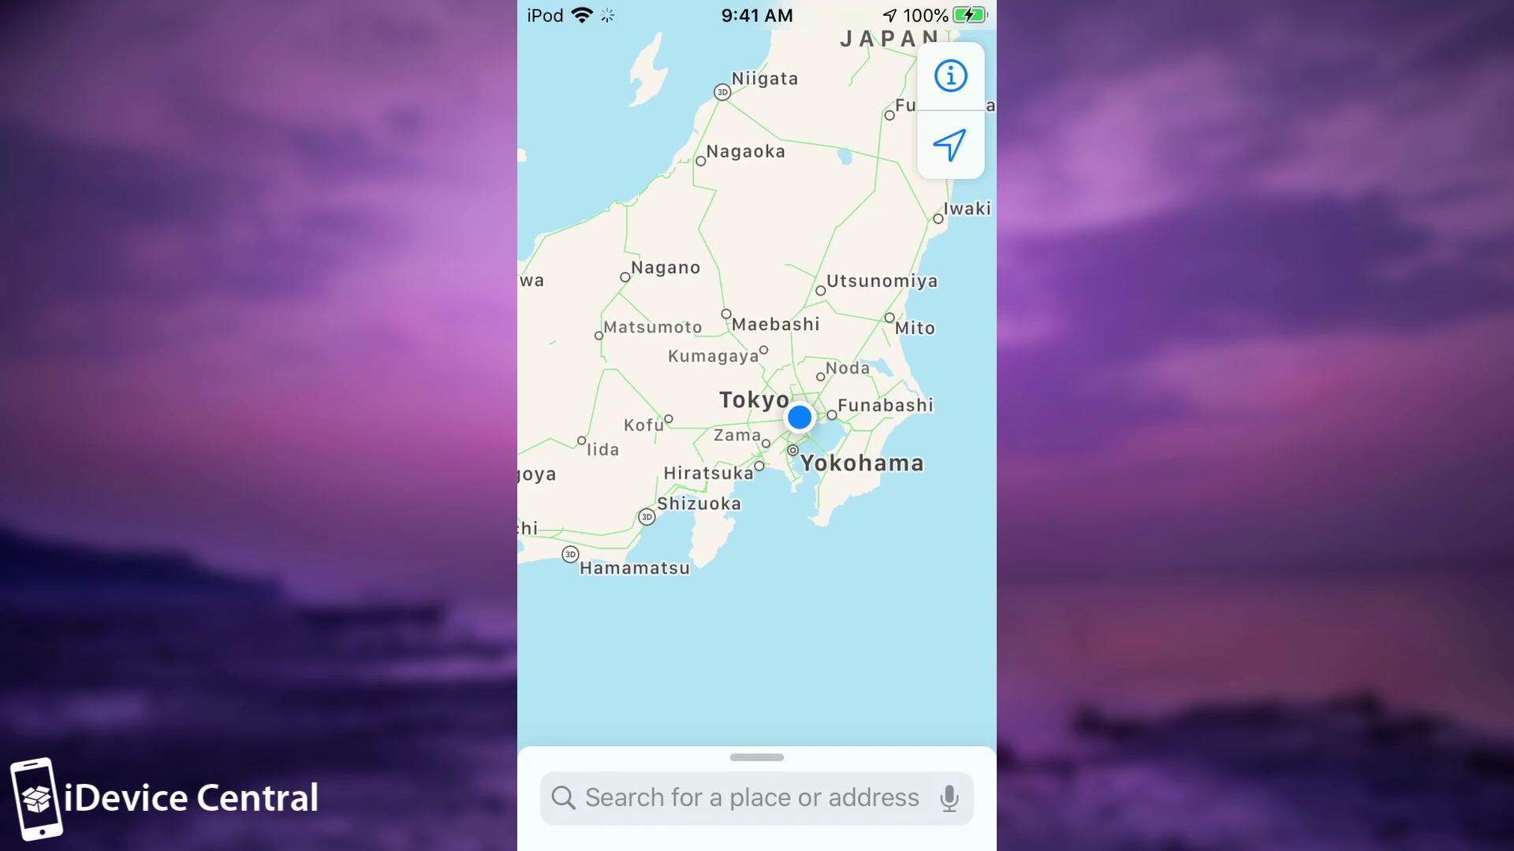
{"action": "left_click", "coordinate": [950, 145]}
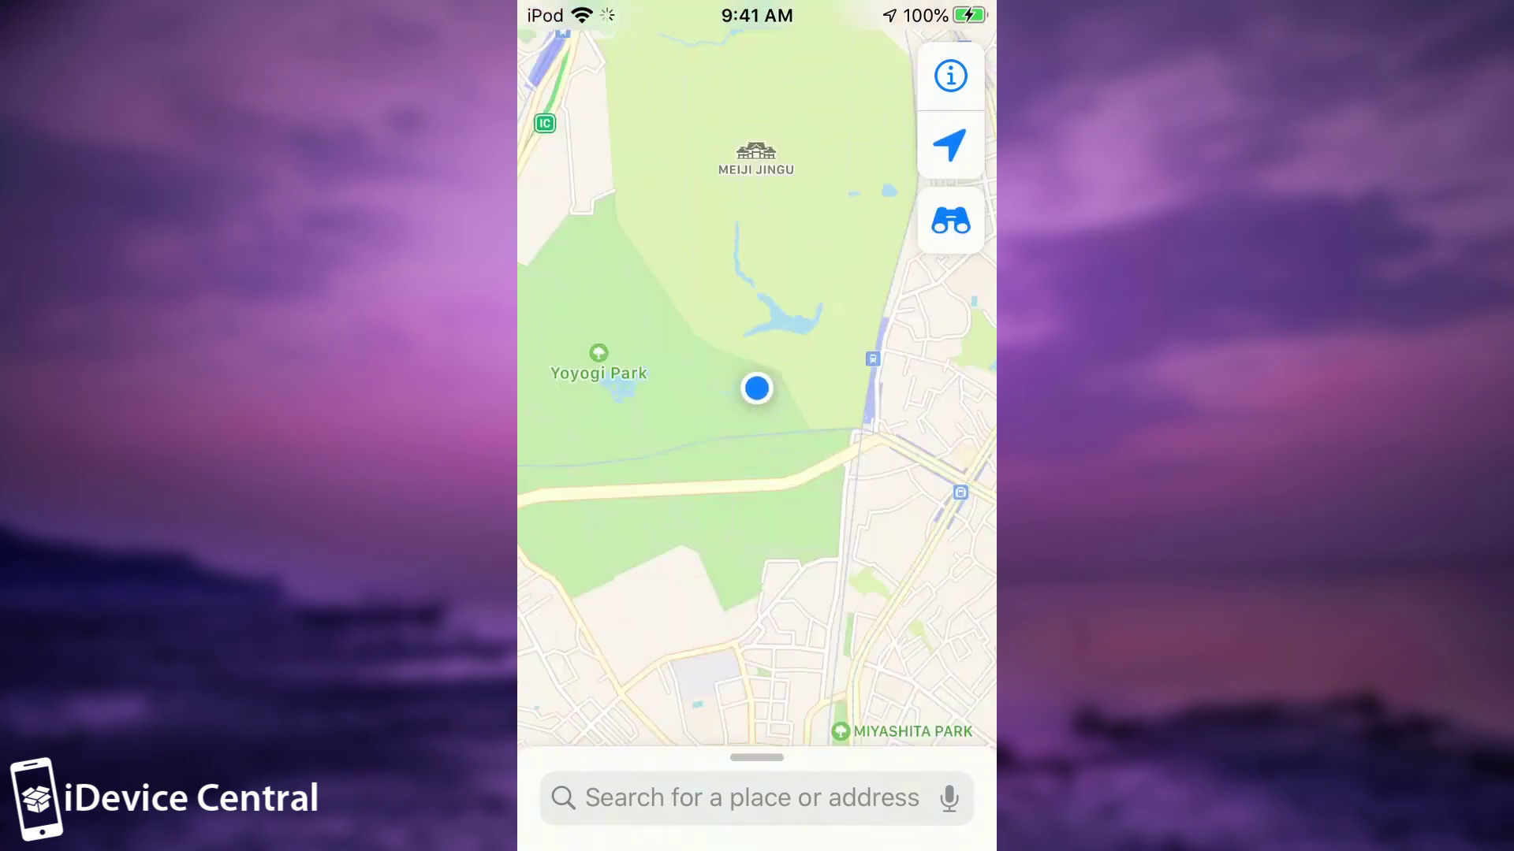
{"action": "scroll", "coordinate": [757, 387], "scroll_direction": "down", "scroll_amount": 10}
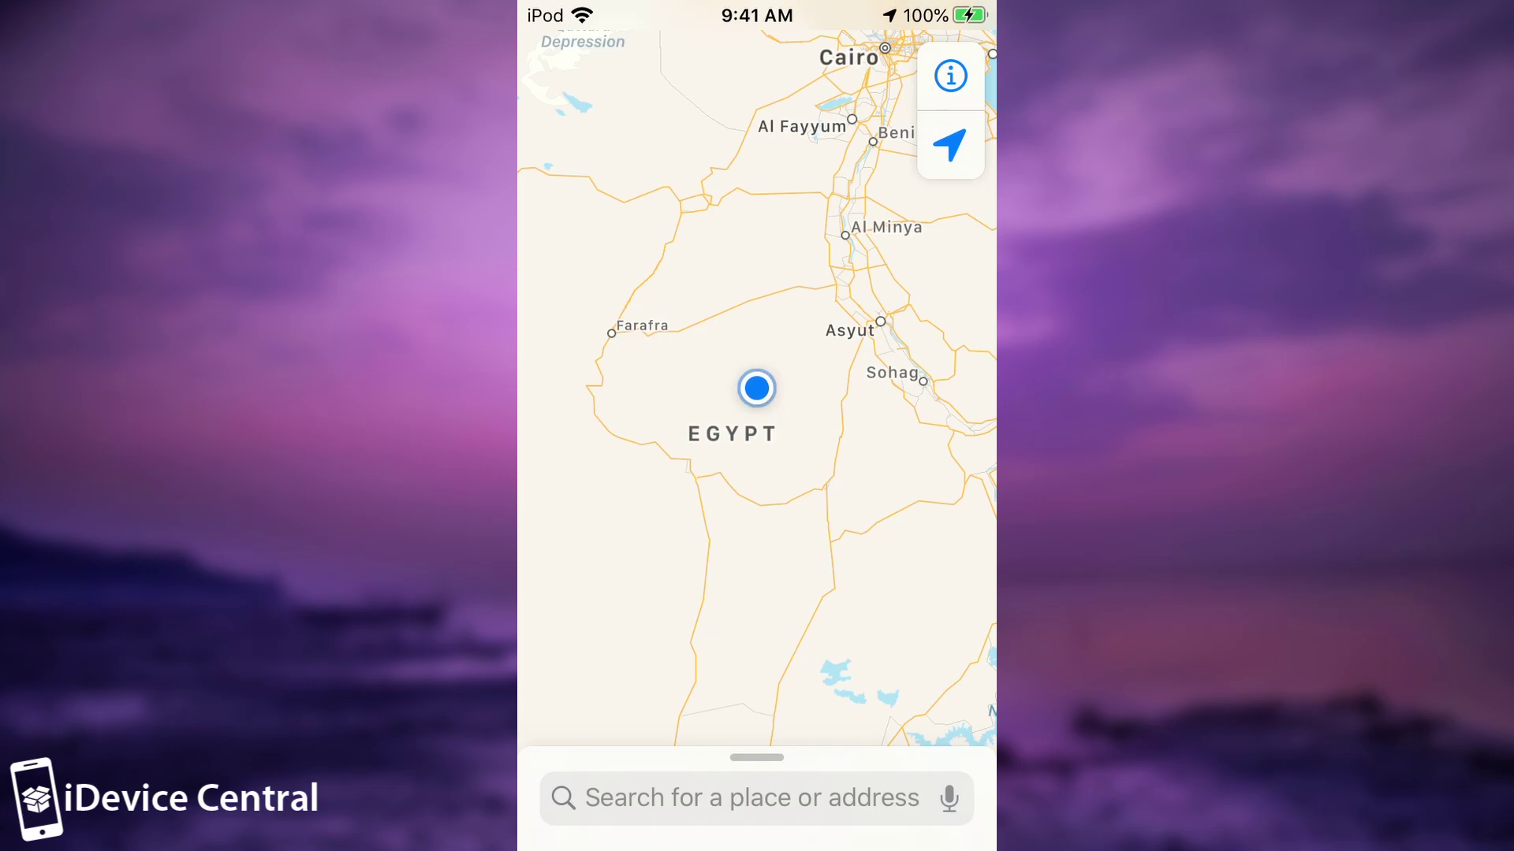
- Check the device's spoofed position in Egypt in Maps, recentering on it and comparing it with the surrounding countries
{"action": "scroll", "coordinate": [757, 388], "scroll_direction": "up", "scroll_amount": 3}
{"action": "scroll", "coordinate": [756, 388], "scroll_direction": "down", "scroll_amount": 3}
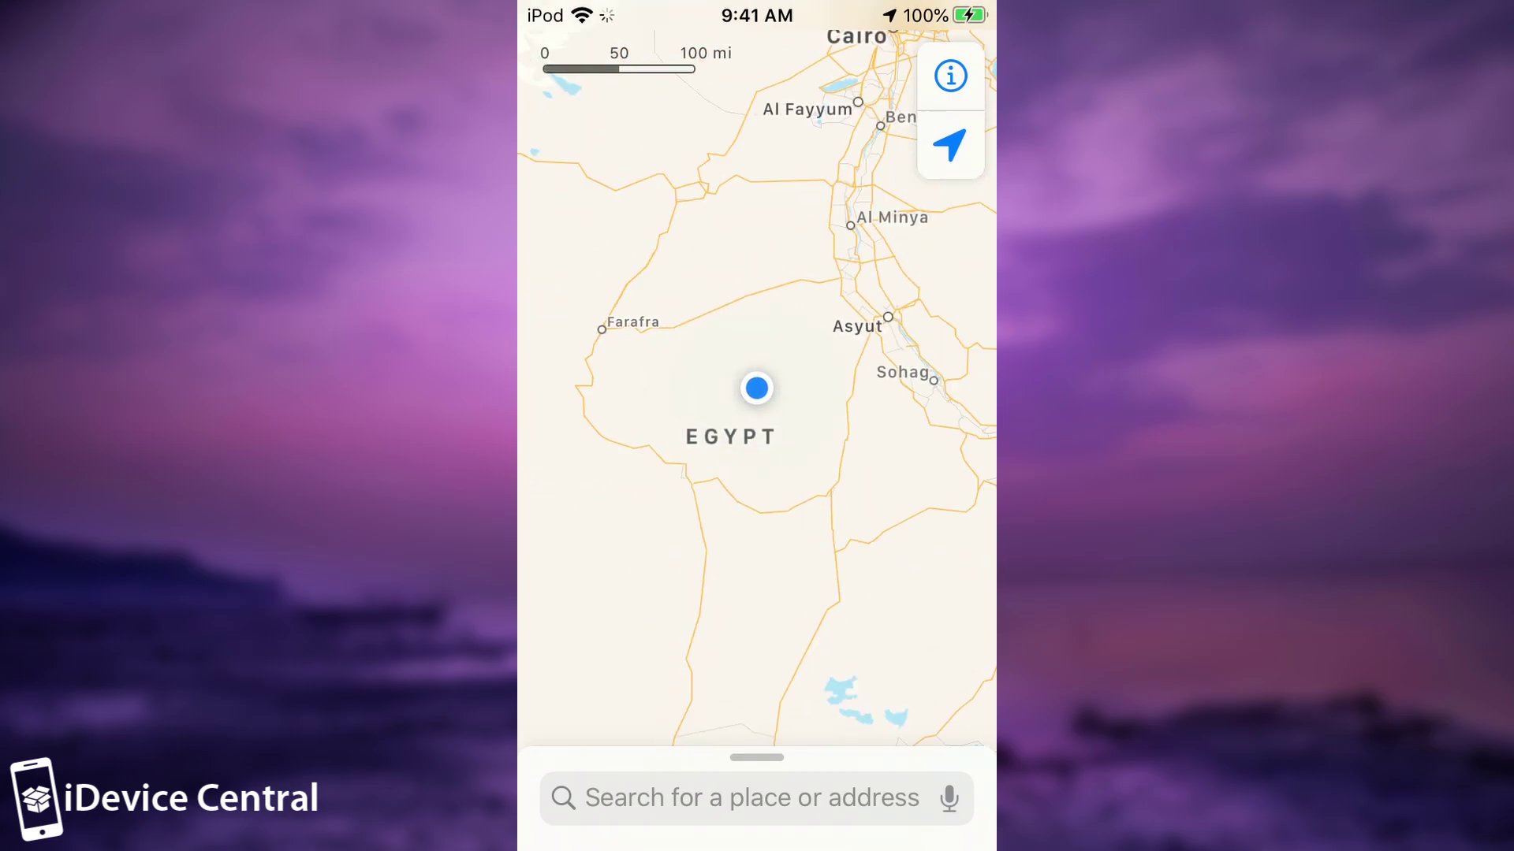
{"action": "left_click", "coordinate": [950, 145]}
{"action": "left_click", "coordinate": [950, 145]}
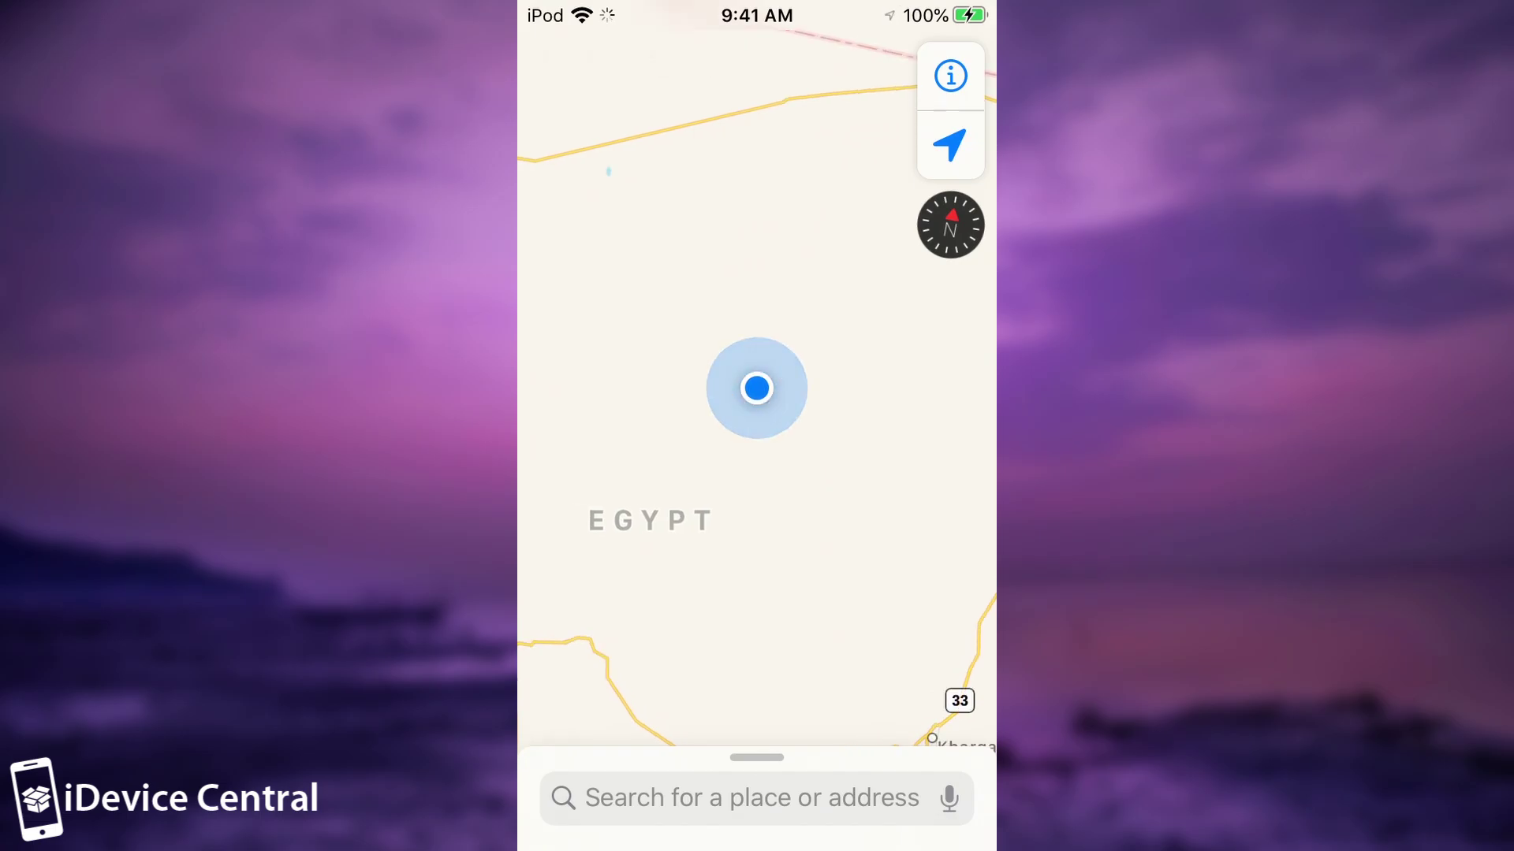
{"action": "scroll", "coordinate": [757, 388], "scroll_direction": "down", "scroll_amount": 5}
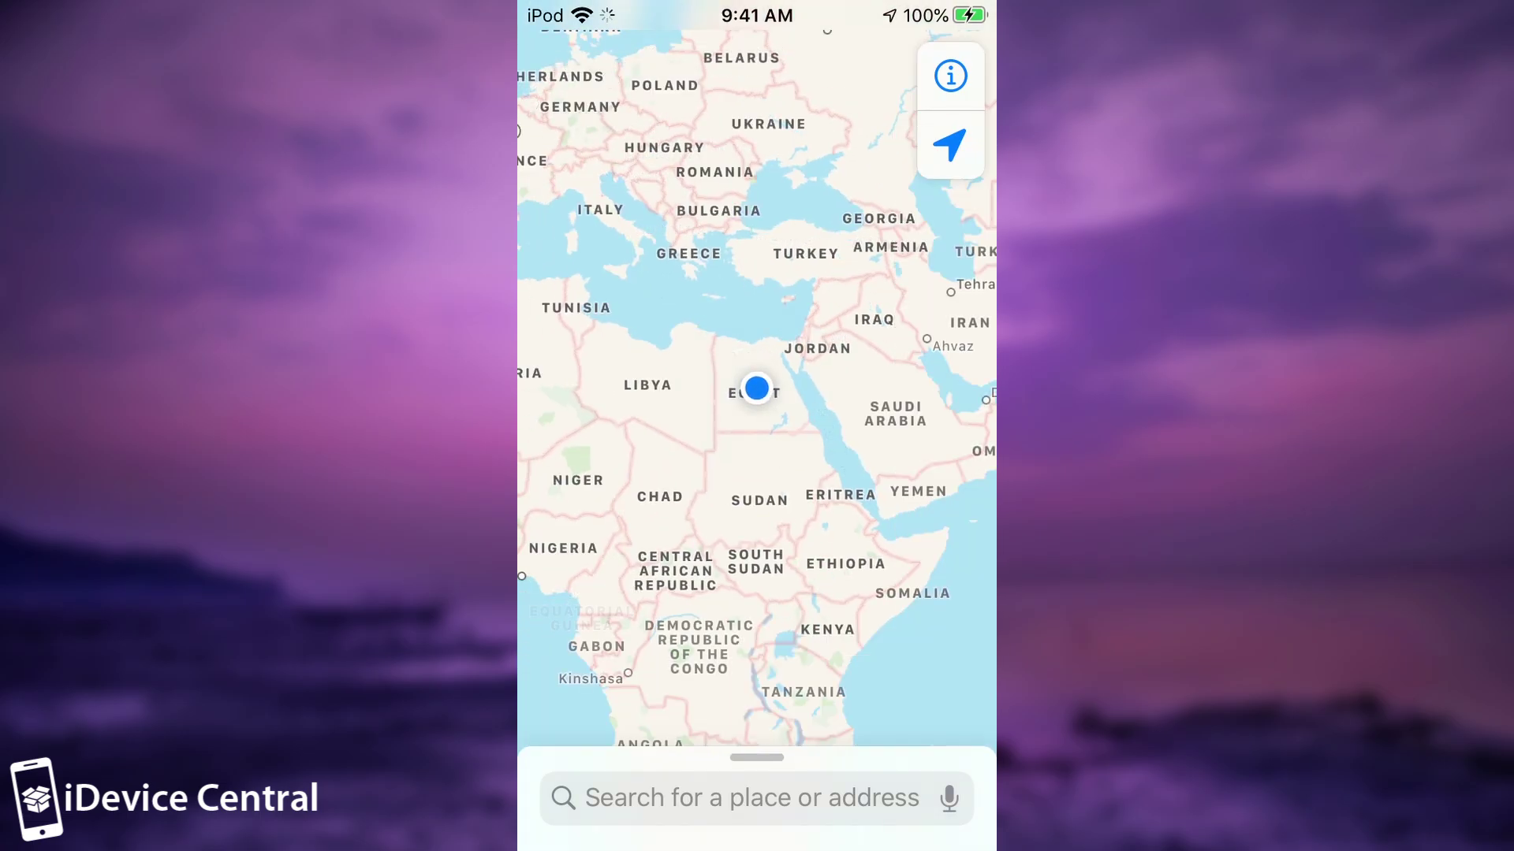
{"action": "scroll", "coordinate": [756, 388], "scroll_direction": "down", "scroll_amount": 3}
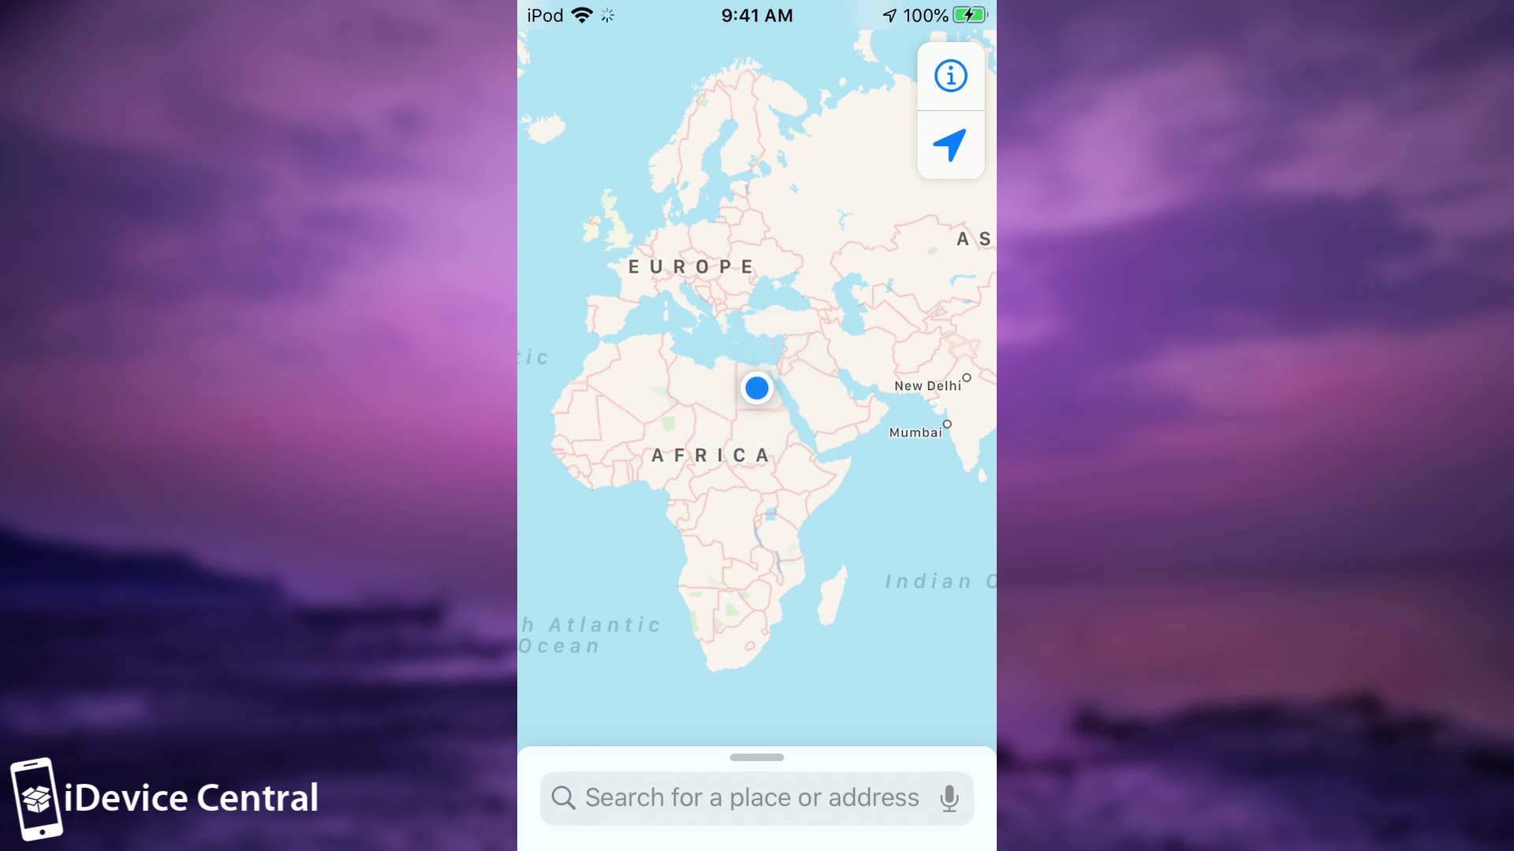
{"action": "left_click", "coordinate": [950, 145]}
{"action": "left_click", "coordinate": [950, 145]}
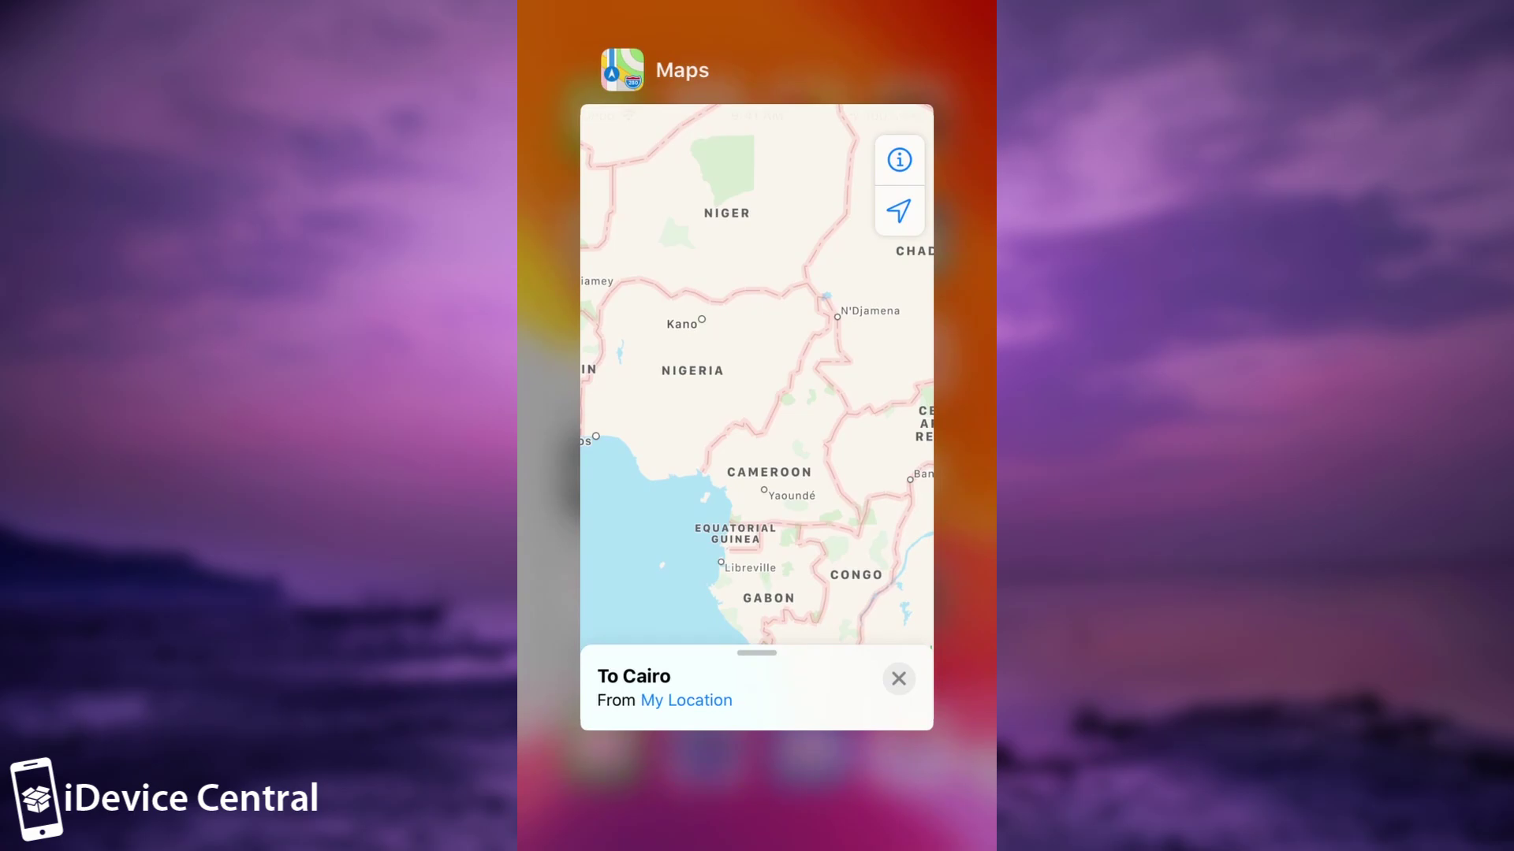
- Leave Maps for the Weather app and read the forecast for the device's current location
{"action": "key", "text": "super"}
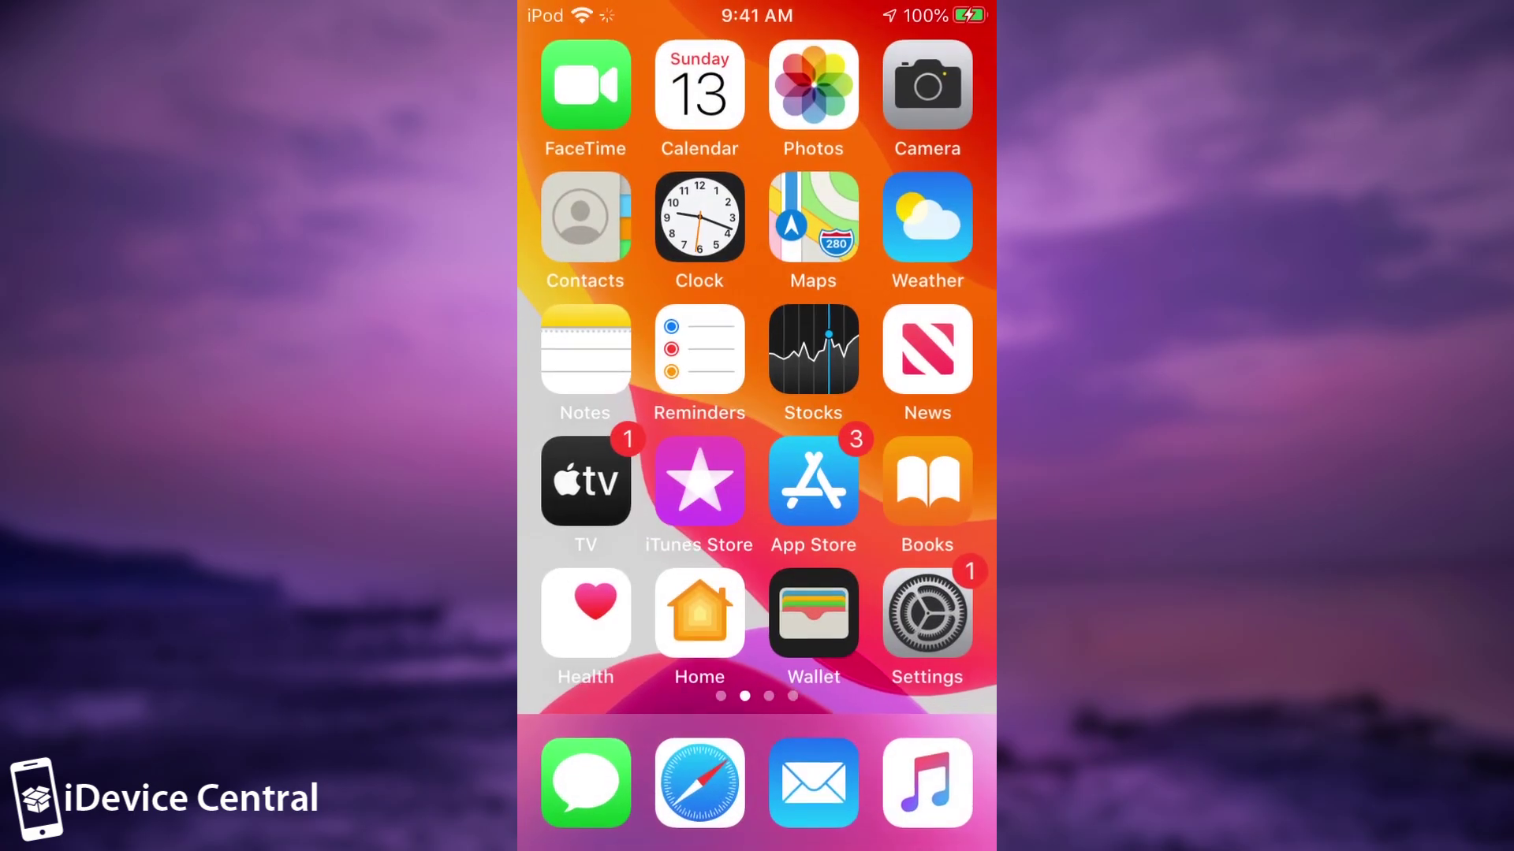
{"action": "left_click", "coordinate": [927, 217]}
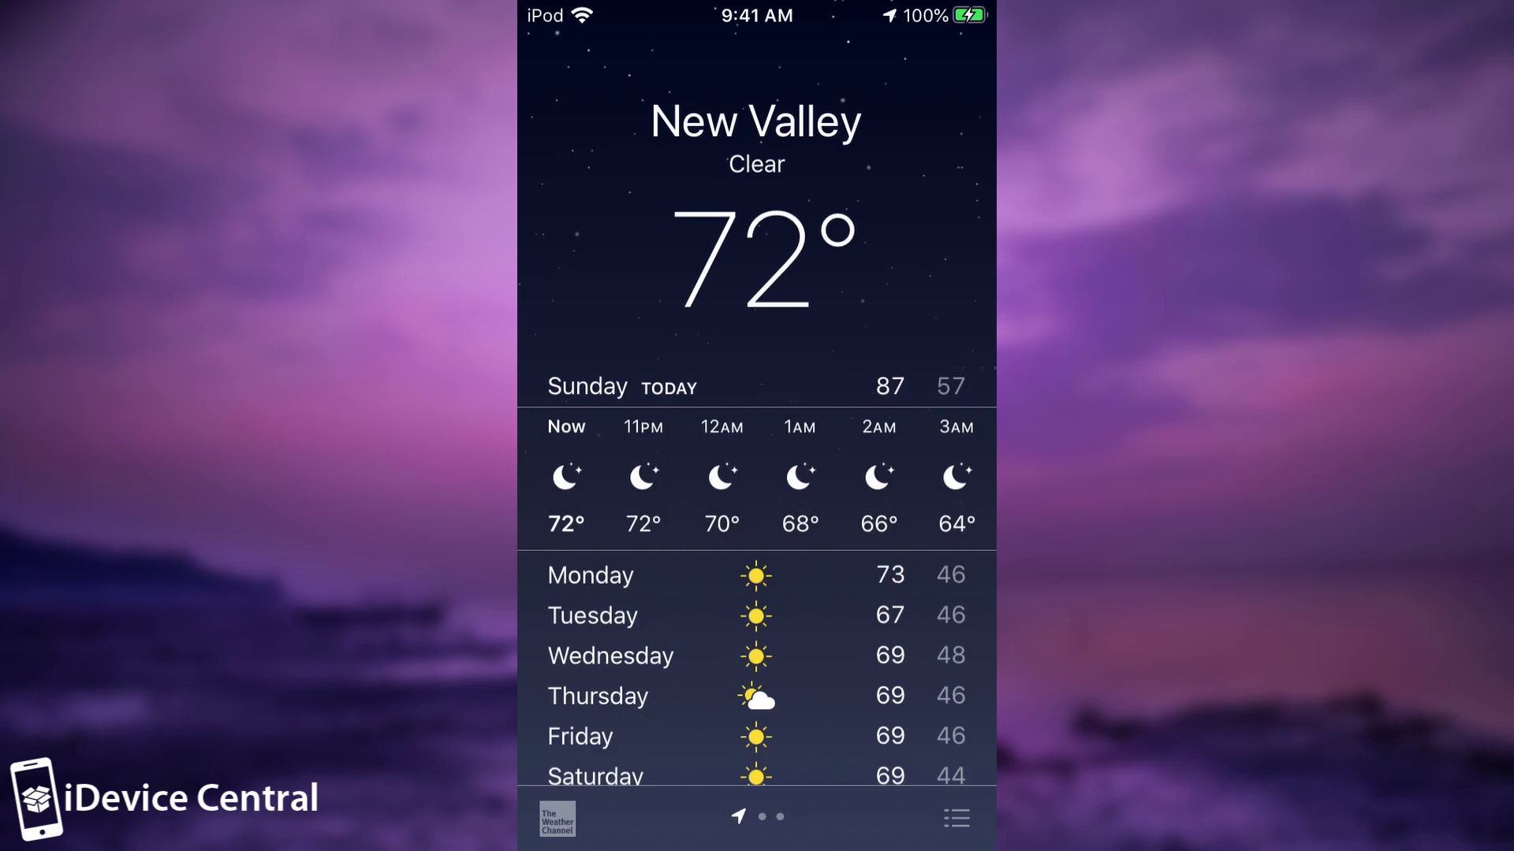
{"action": "scroll", "coordinate": [757, 591], "scroll_direction": "down", "scroll_amount": 10}
{"action": "scroll", "coordinate": [757, 591], "scroll_direction": "up", "scroll_amount": 10}
- Reopen Maps and collapse the search card to examine the device's current position
{"action": "left_click", "coordinate": [812, 211]}
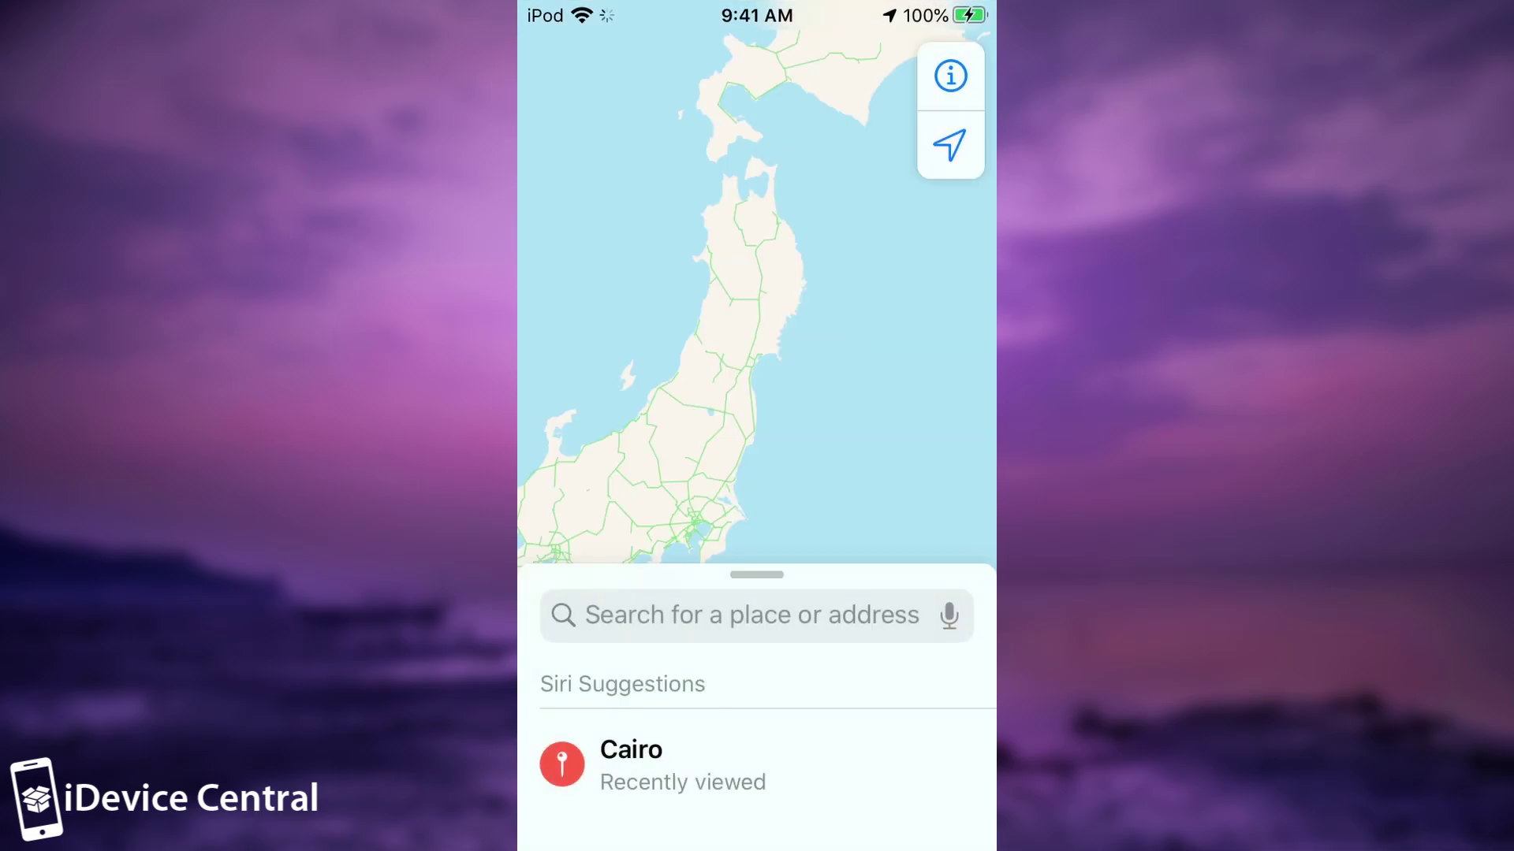
{"action": "left_click_drag", "start_coordinate": [757, 575], "coordinate": [757, 757]}
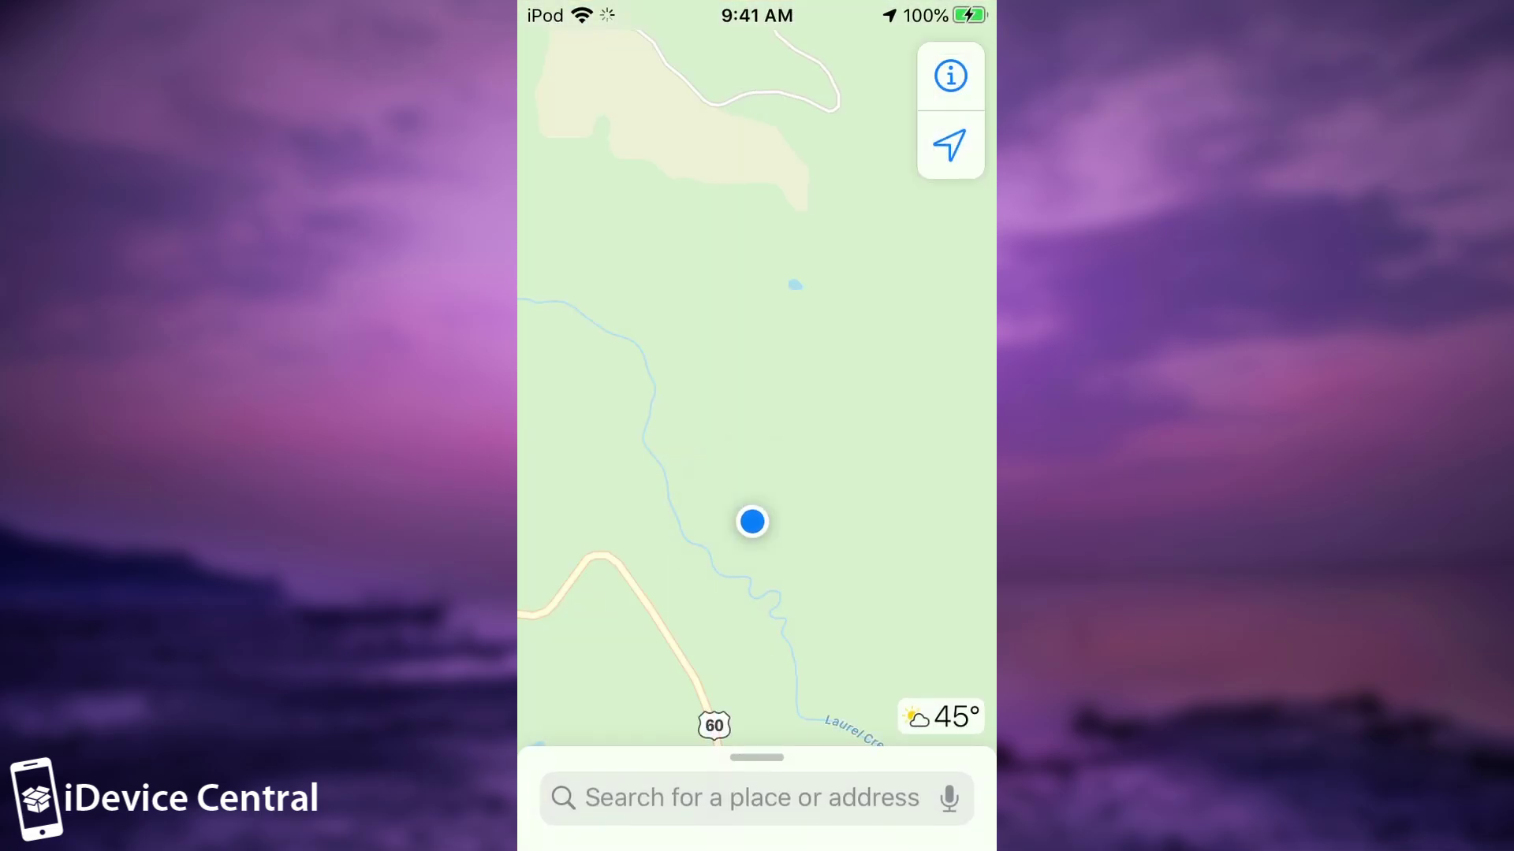
- Examine the device's spoofed position relative to the surrounding states in Maps and recenter the map on it
{"action": "scroll", "coordinate": [807, 486], "scroll_direction": "down", "scroll_amount": 3}
{"action": "scroll", "coordinate": [789, 465], "scroll_direction": "down", "scroll_amount": 10}
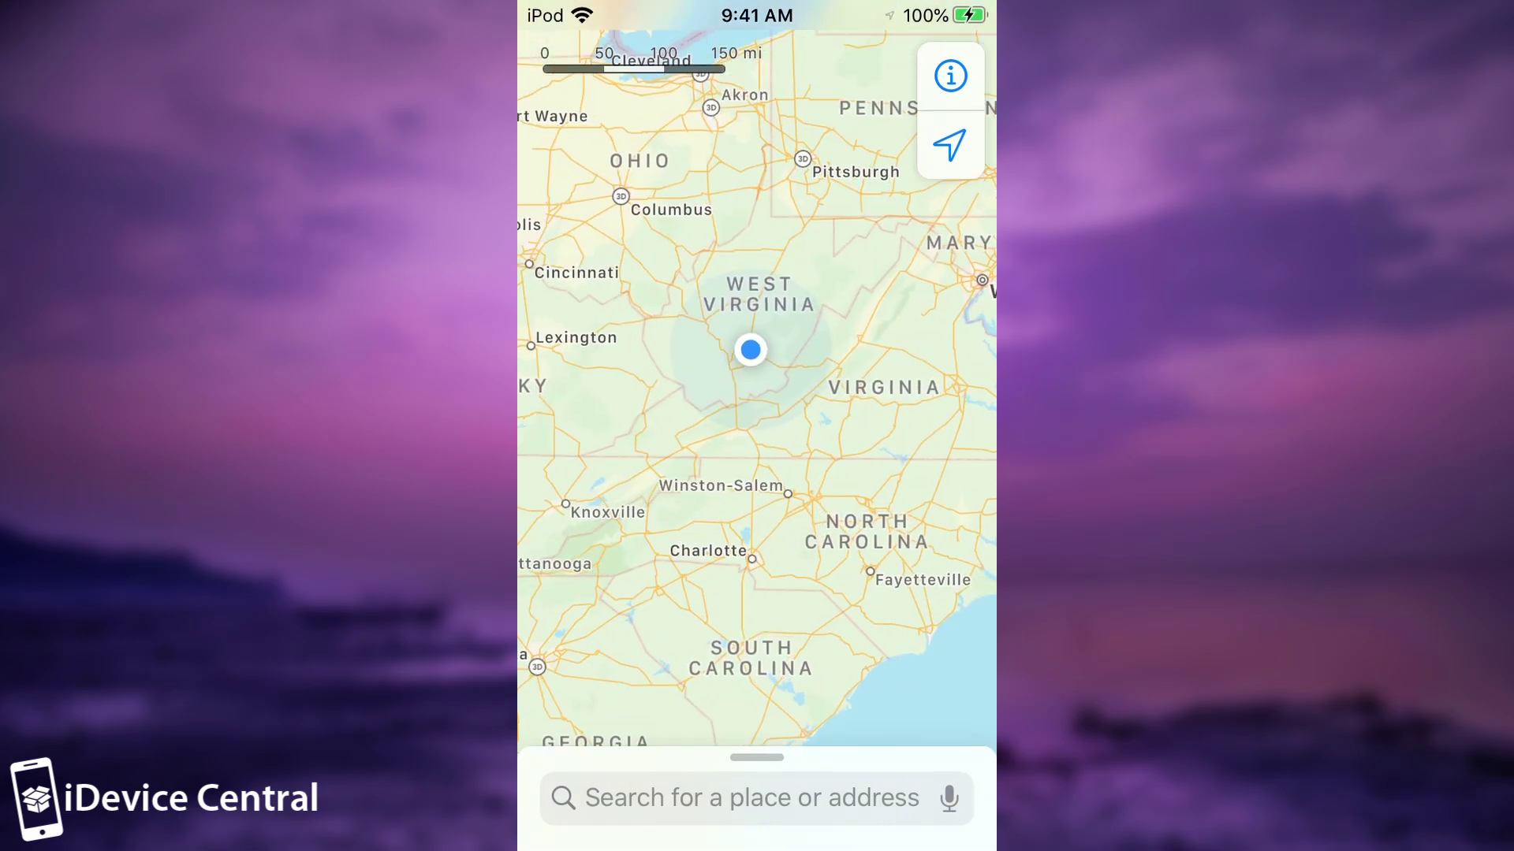
{"action": "left_click", "coordinate": [950, 144]}
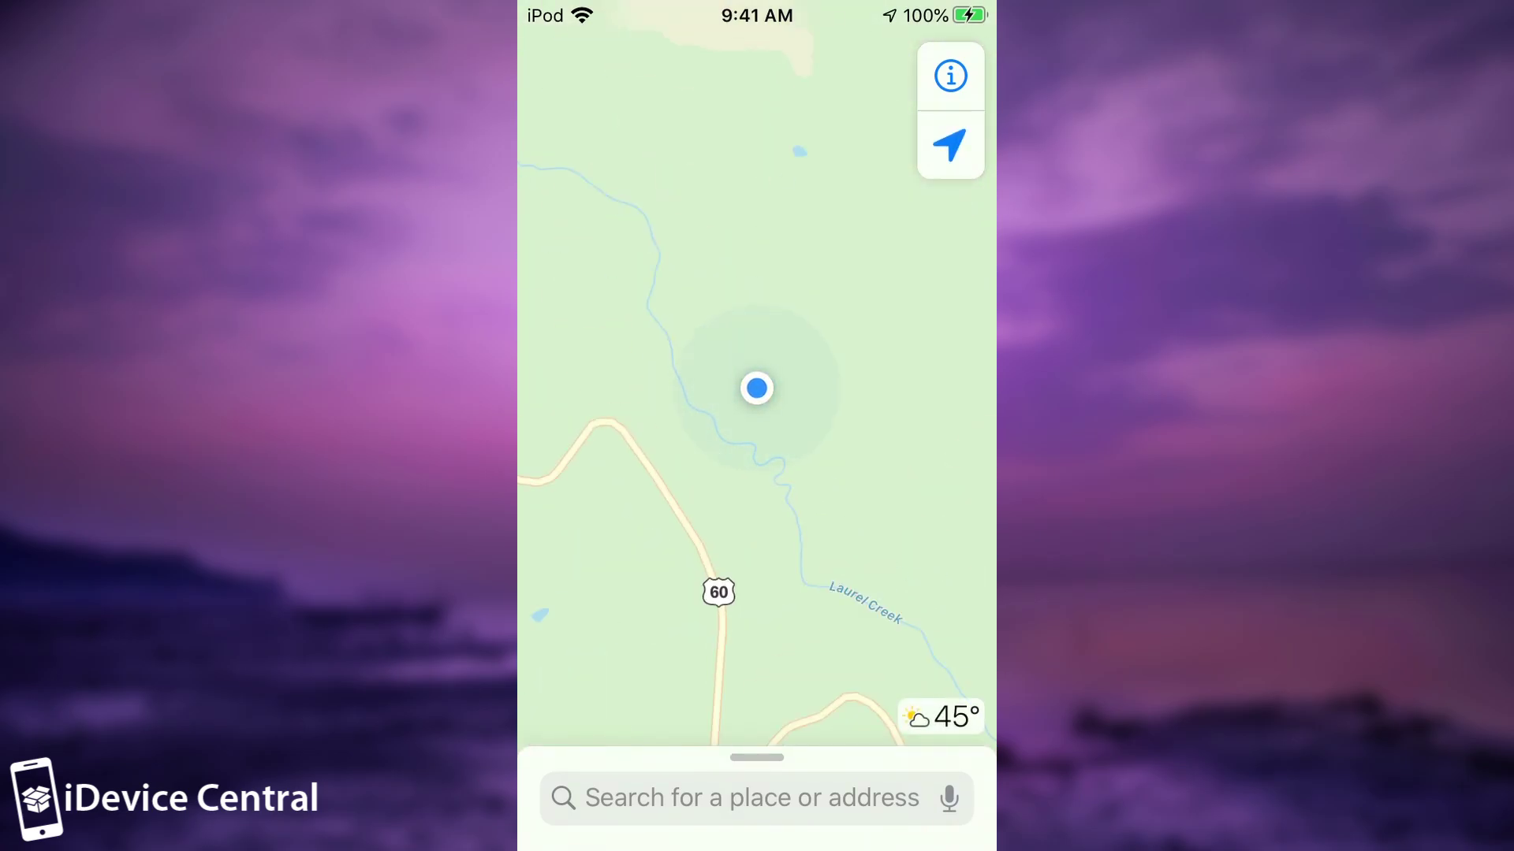
- Close Maps on the device and check the current location's forecast in Weather, closing Weather when done
{"action": "key", "text": "Home"}
{"action": "key", "text": "Home"}
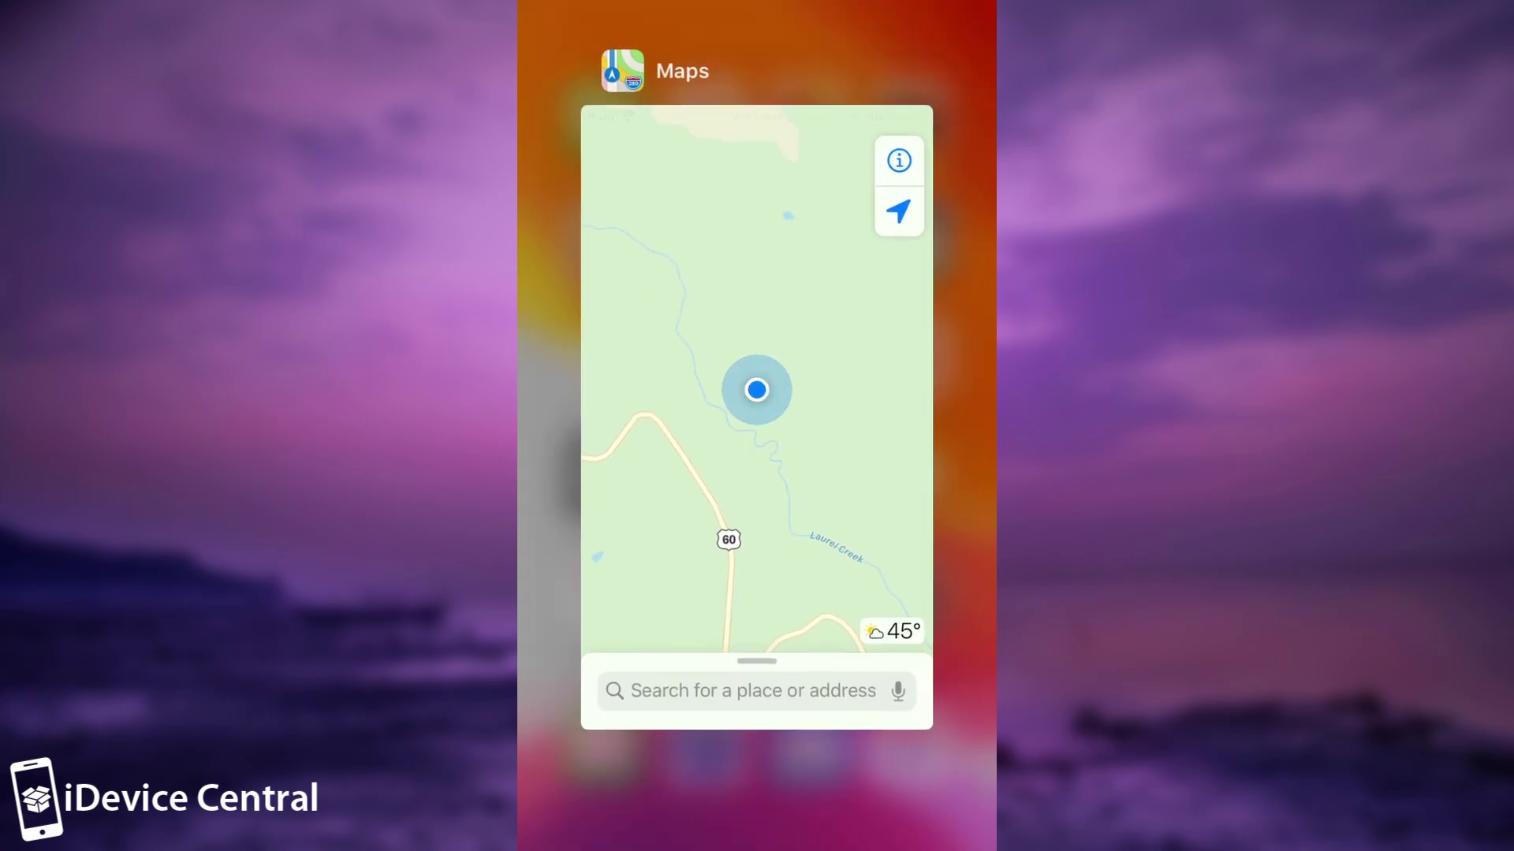
{"action": "left_click_drag", "start_coordinate": [757, 473], "coordinate": [756, 119]}
{"action": "left_click", "coordinate": [925, 218]}
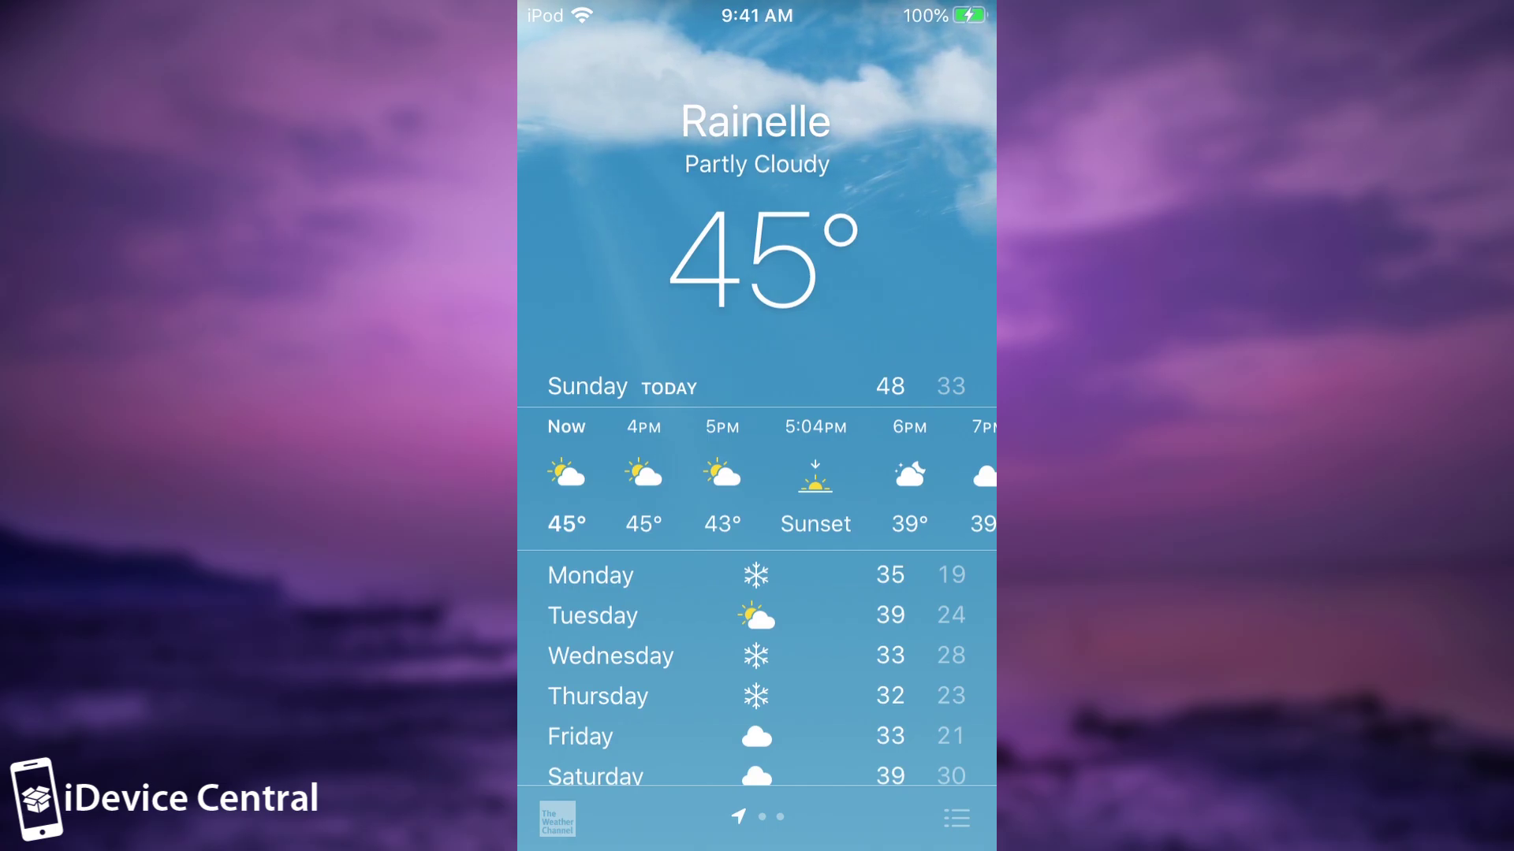
{"action": "key", "text": "Home"}
{"action": "key", "text": "Home"}
{"action": "left_click_drag", "start_coordinate": [757, 512], "coordinate": [757, 79]}
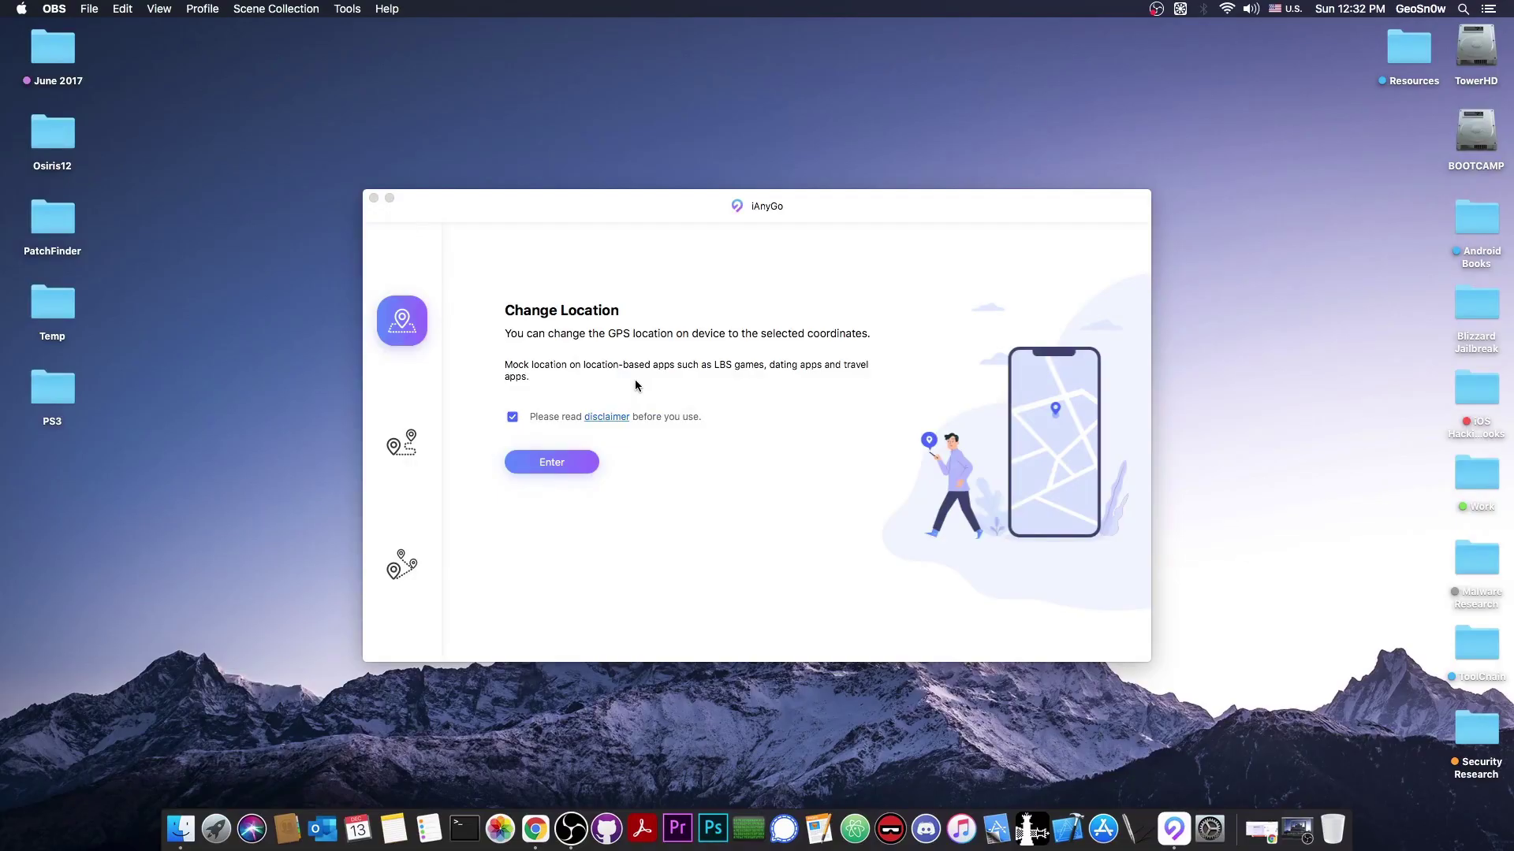
- Open iAnyGo's Single-Spot Movement mode on the computer and set the route's end point near Lebanon in central Kentucky
{"action": "left_click", "coordinate": [403, 448]}
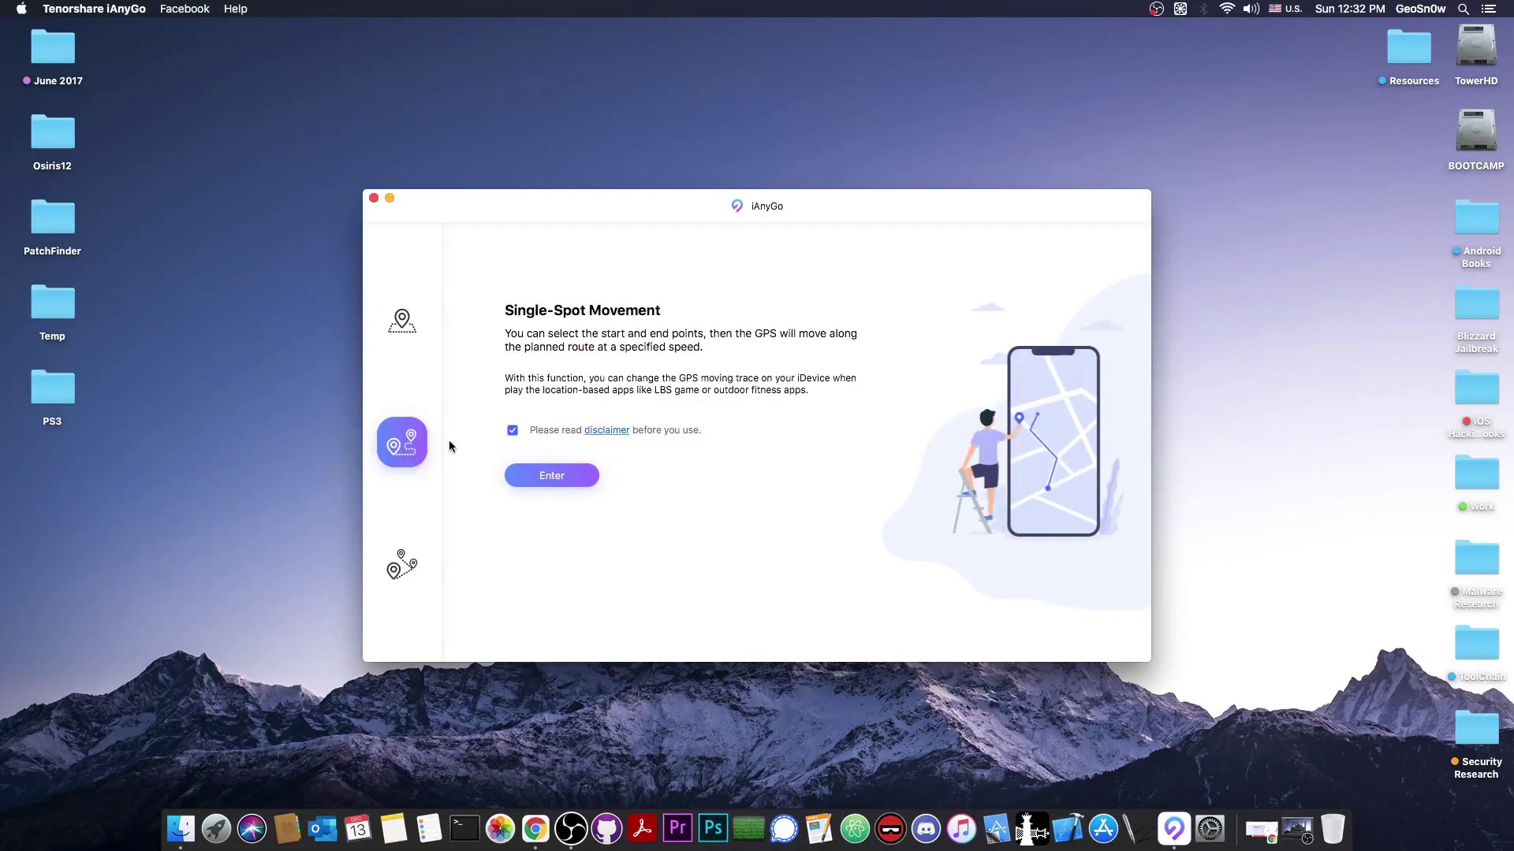
{"action": "left_click", "coordinate": [566, 473]}
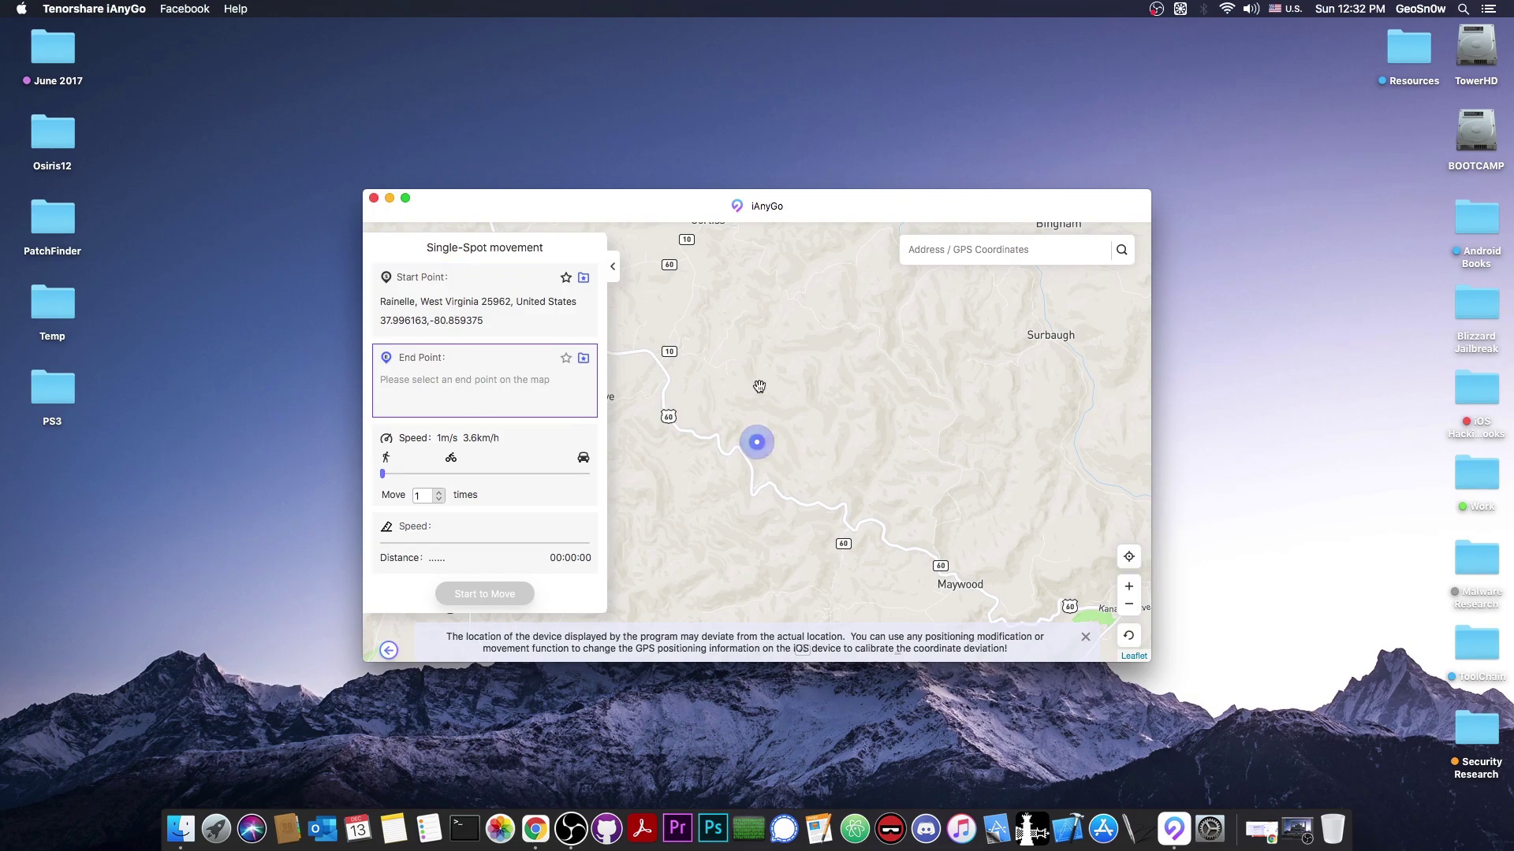
{"action": "scroll", "coordinate": [818, 398], "scroll_direction": "down", "scroll_amount": 2}
{"action": "mouse_move", "coordinate": [787, 436]}
{"action": "left_mouse_down"}
{"action": "mouse_move", "coordinate": [882, 429]}
{"action": "mouse_move", "coordinate": [1025, 503]}
{"action": "left_mouse_up"}
{"action": "scroll", "coordinate": [882, 430], "scroll_direction": "down", "scroll_amount": 1}
{"action": "scroll", "coordinate": [849, 445], "scroll_direction": "down", "scroll_amount": 1}
{"action": "scroll", "coordinate": [850, 443], "scroll_direction": "down", "scroll_amount": 2}
{"action": "left_click_drag", "start_coordinate": [670, 467], "coordinate": [933, 430]}
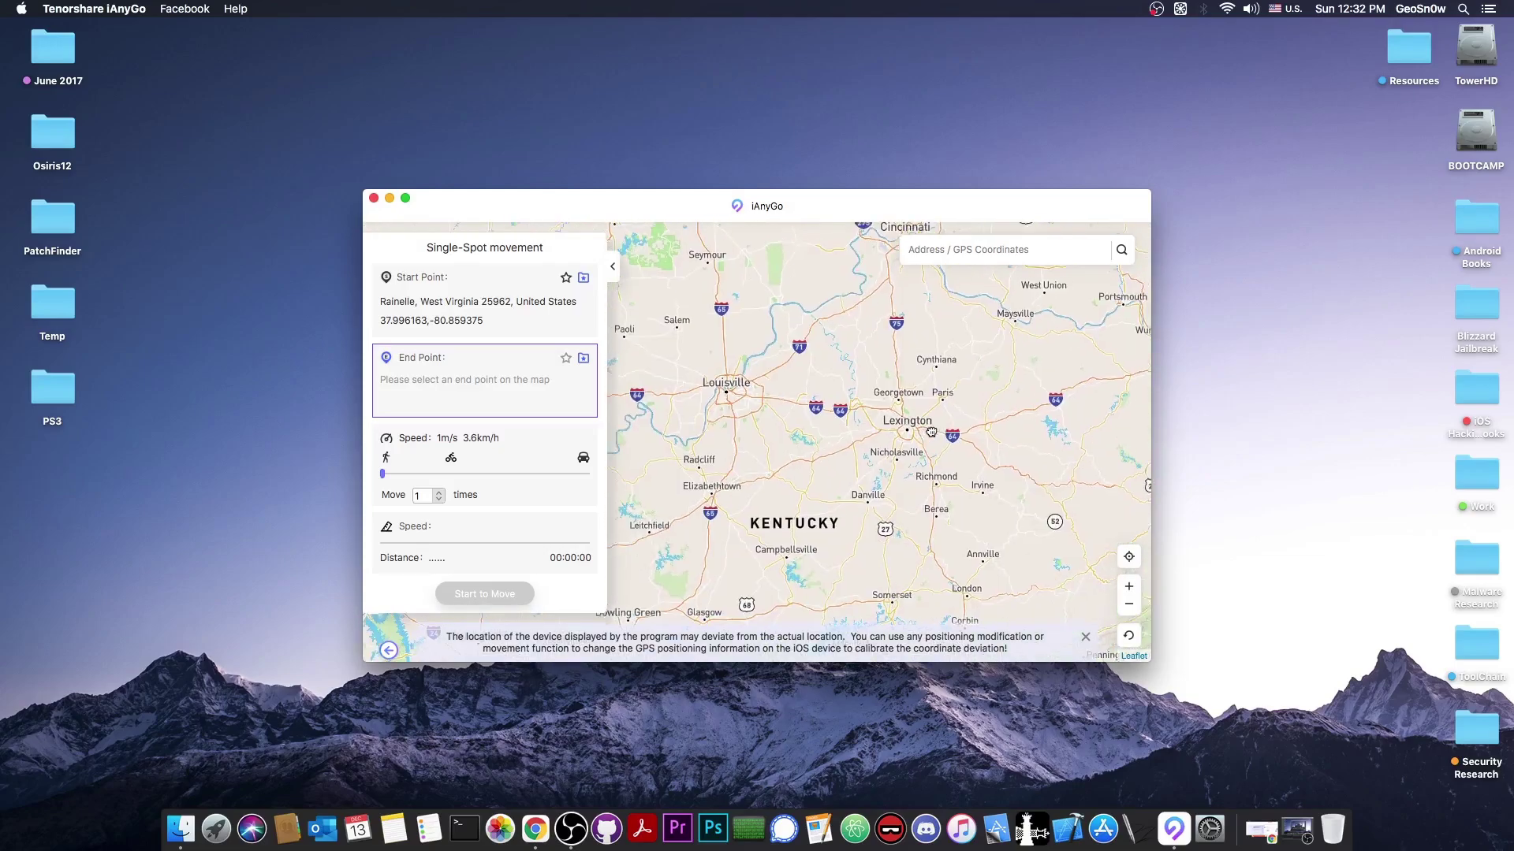
{"action": "left_click", "coordinate": [801, 526]}
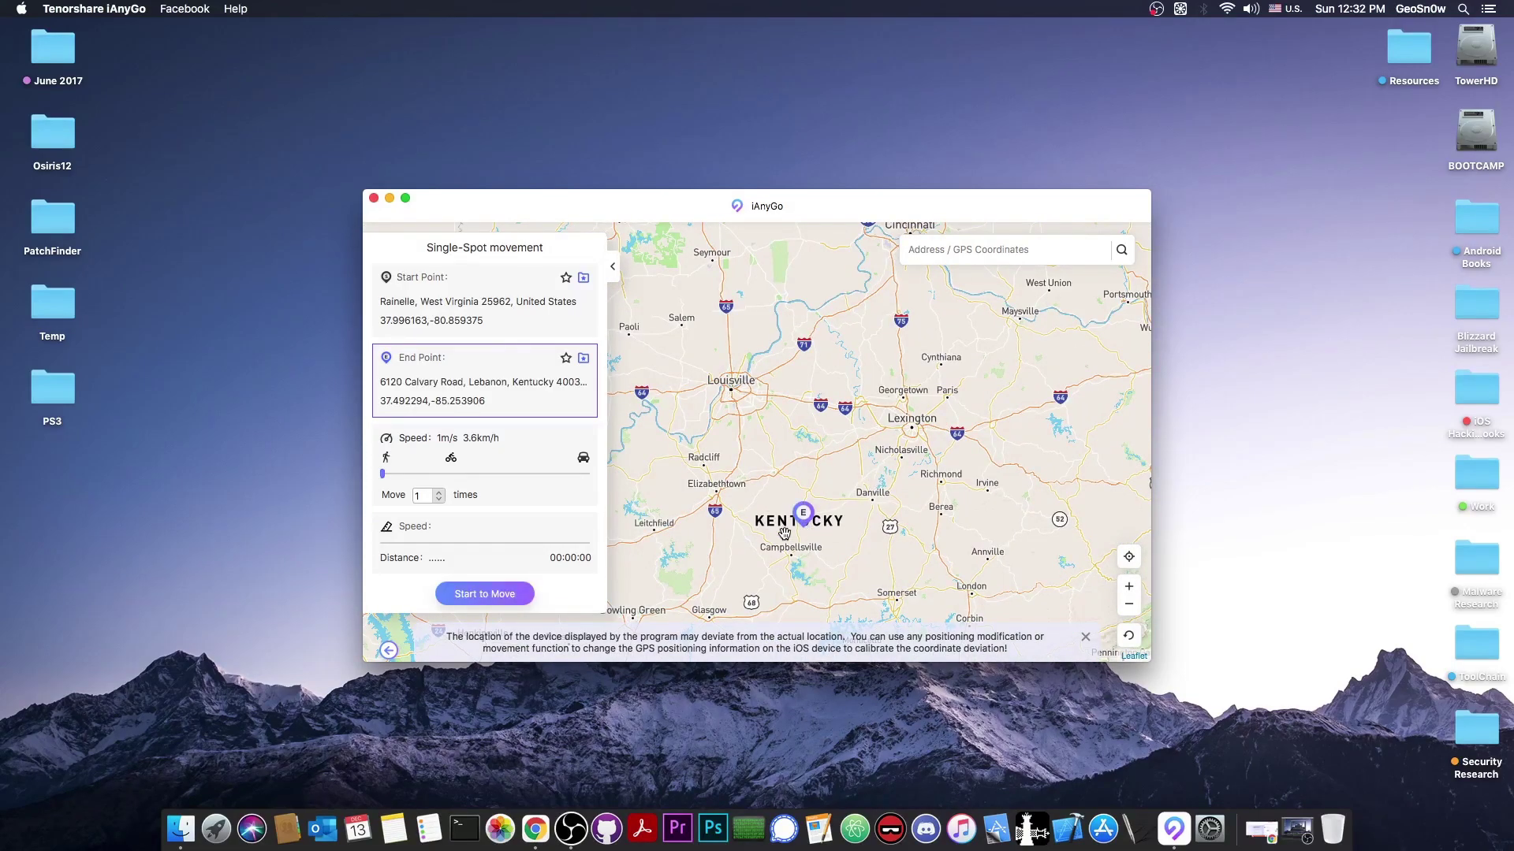
- Move the end point onto the US 68 road between Jessietown and Phillipsburg, Kentucky
{"action": "scroll", "coordinate": [788, 536], "scroll_direction": "up", "scroll_amount": 3}
{"action": "scroll", "coordinate": [839, 450], "scroll_direction": "up", "scroll_amount": 5}
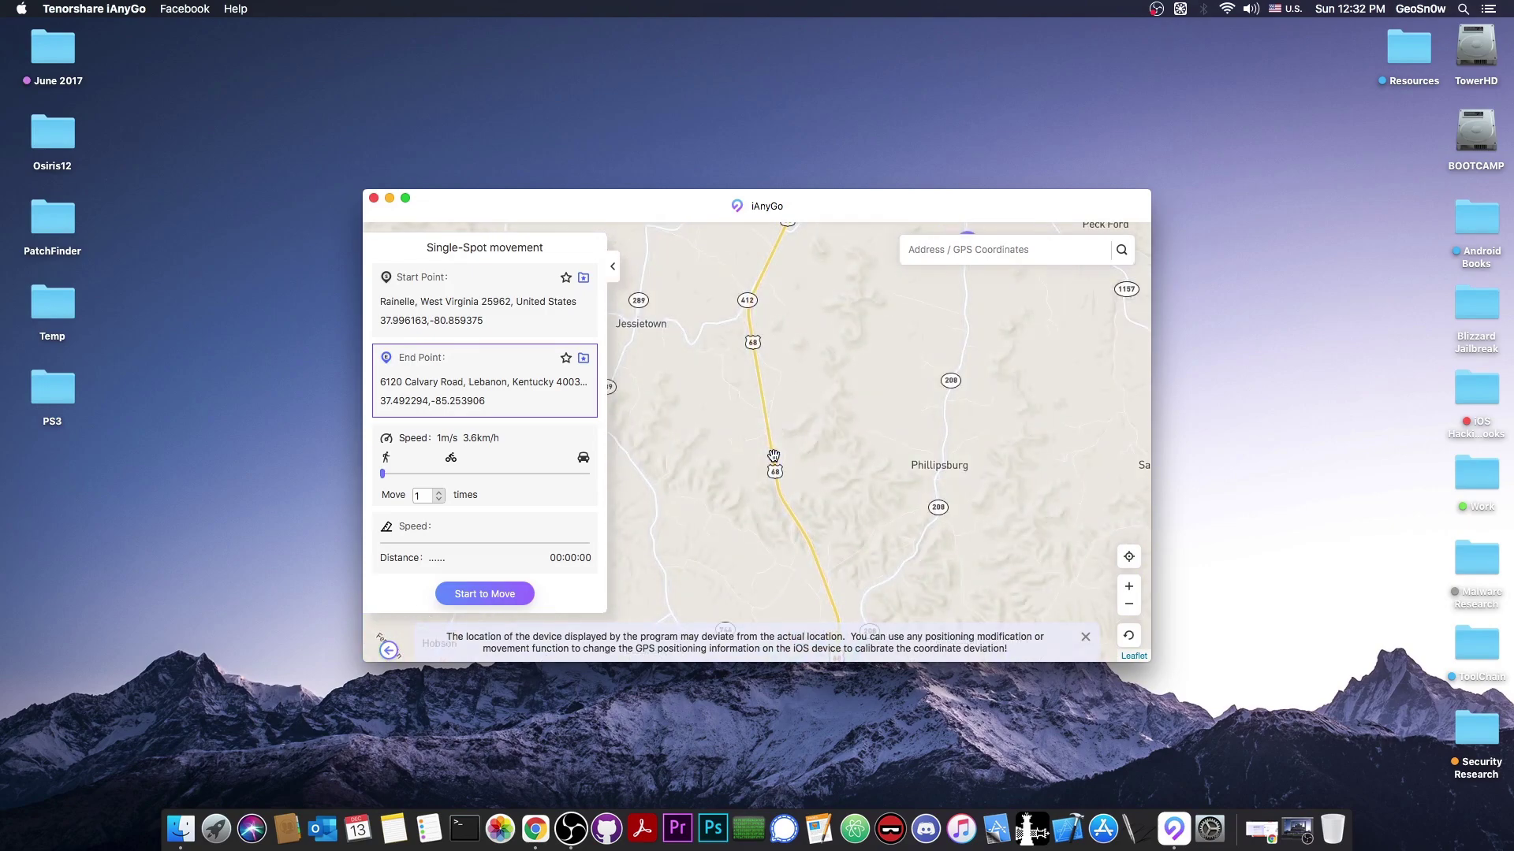
{"action": "left_click", "coordinate": [774, 455]}
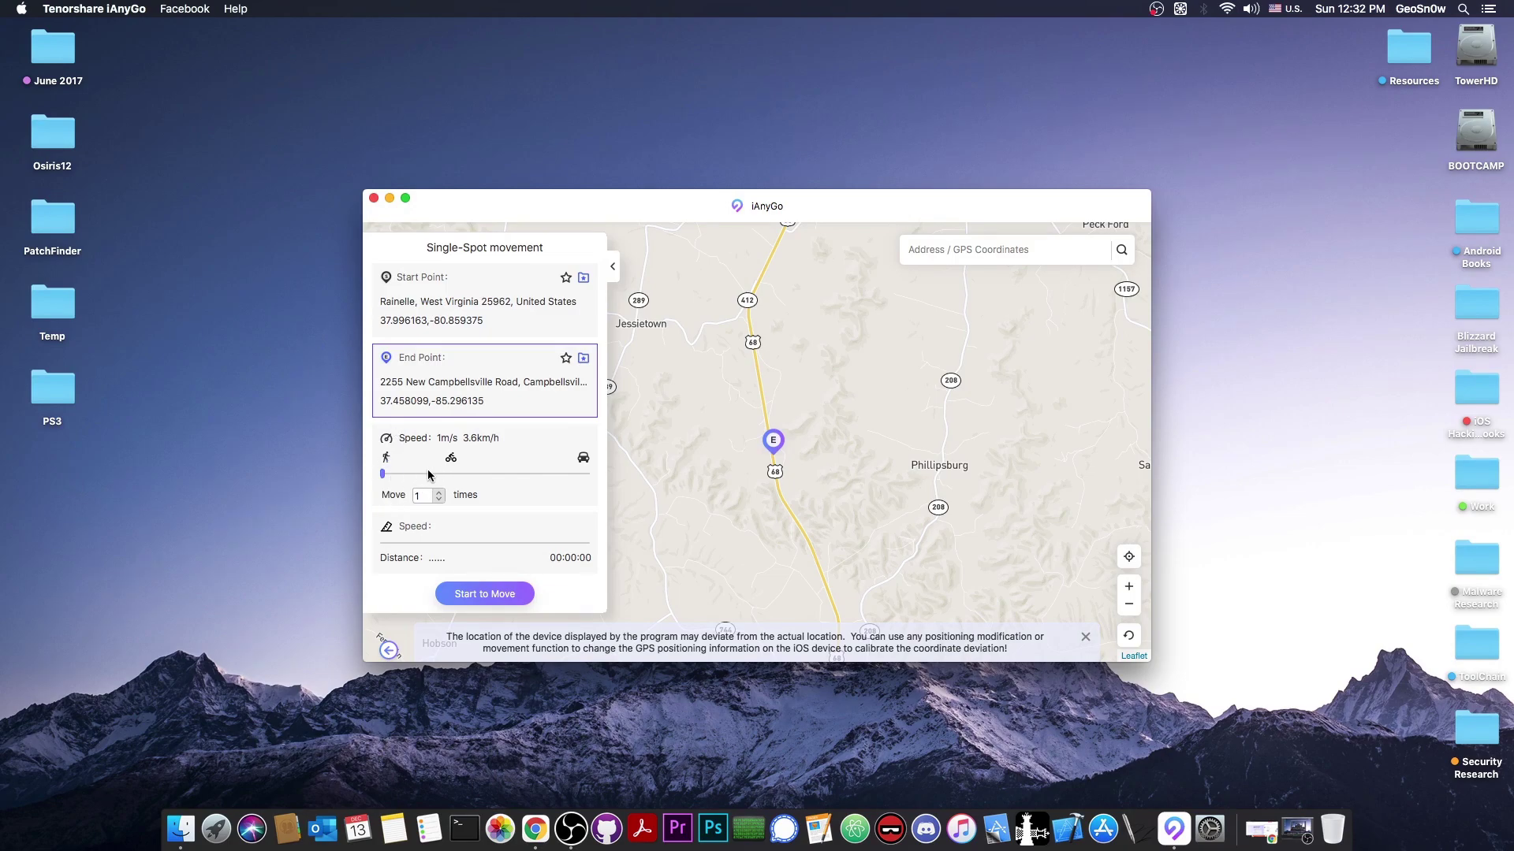
- Set the movement speed to the car maximum of 10 m/s (36 km/h) and start the single-spot movement
{"action": "left_click_drag", "start_coordinate": [429, 474], "coordinate": [451, 475]}
{"action": "left_click", "coordinate": [584, 473]}
{"action": "left_click", "coordinate": [518, 587]}
{"action": "left_click", "coordinate": [1025, 513]}
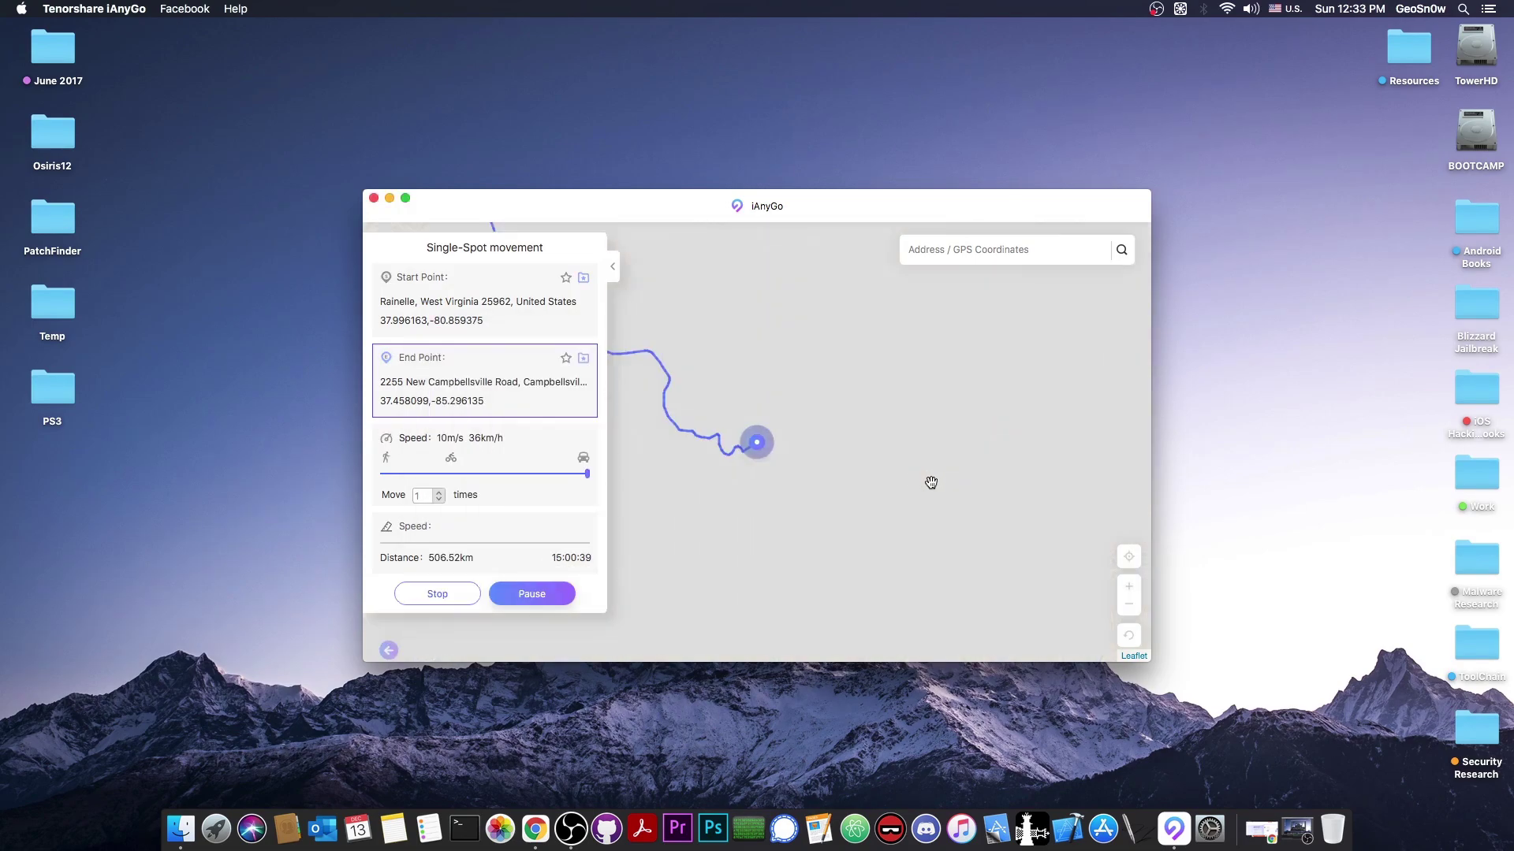
- View the planned route around the moving position on the map and stop the single-spot movement
{"action": "scroll", "coordinate": [890, 472], "scroll_direction": "down", "scroll_amount": 3}
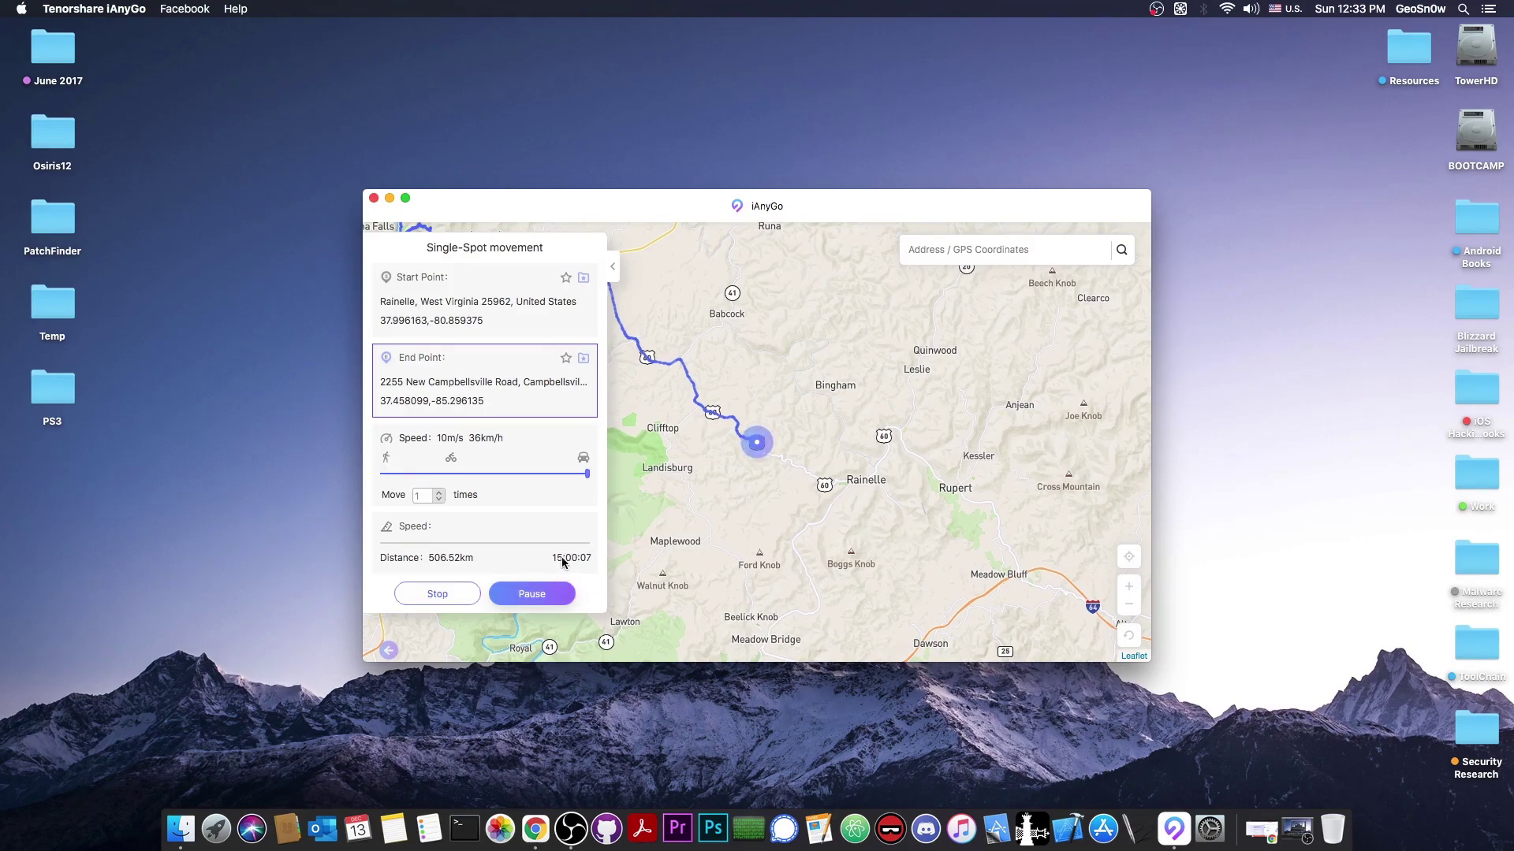
{"action": "left_click", "coordinate": [433, 595]}
{"action": "left_click", "coordinate": [867, 477]}
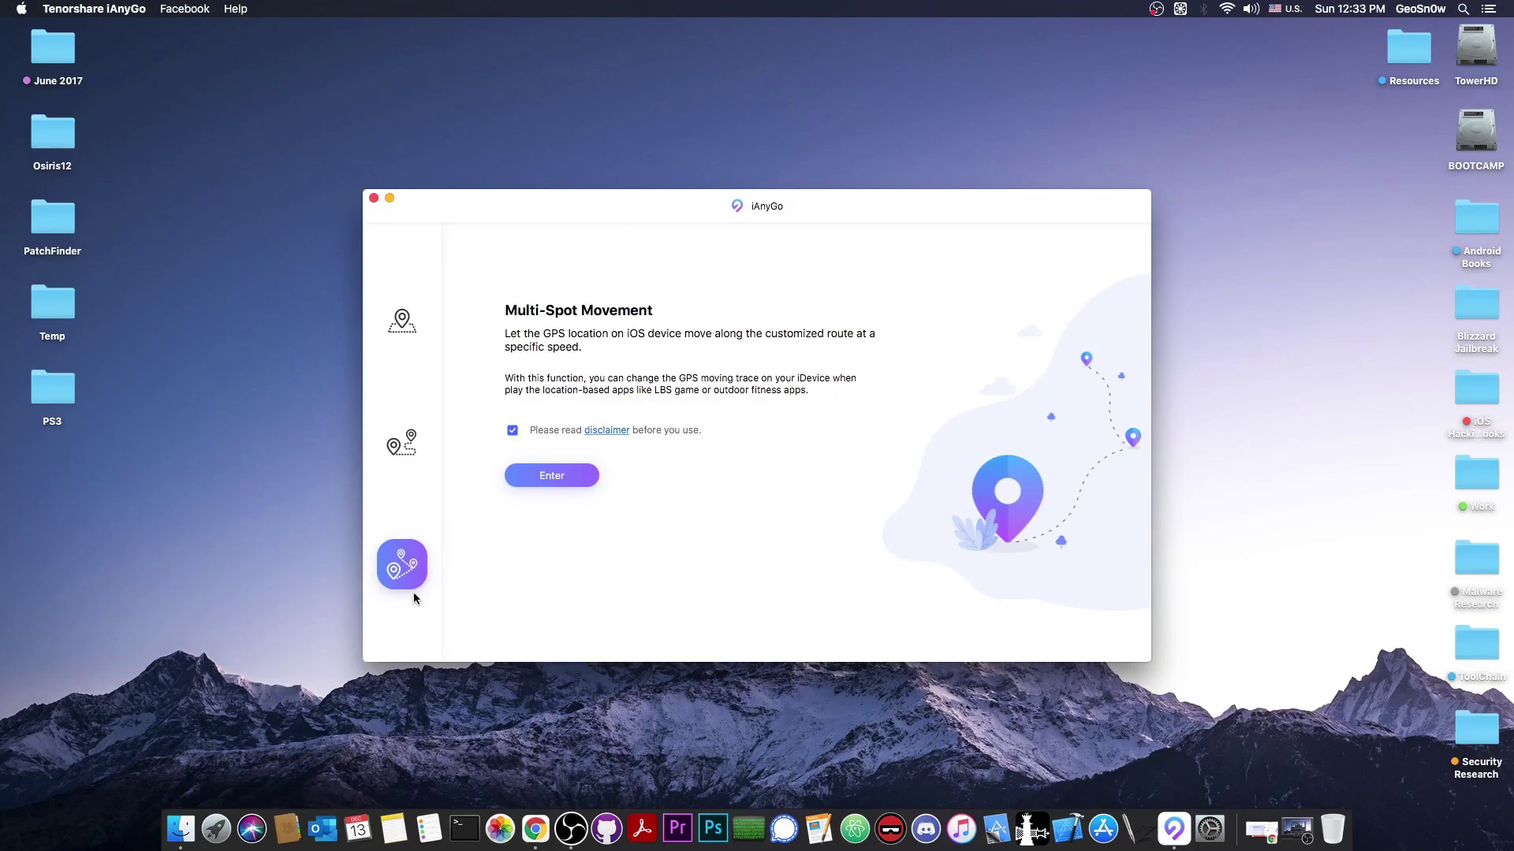
- Enter Multi-Spot Movement mode and place the first route node near Marengo, Ohio, north of Columbus
{"action": "left_click", "coordinate": [551, 479]}
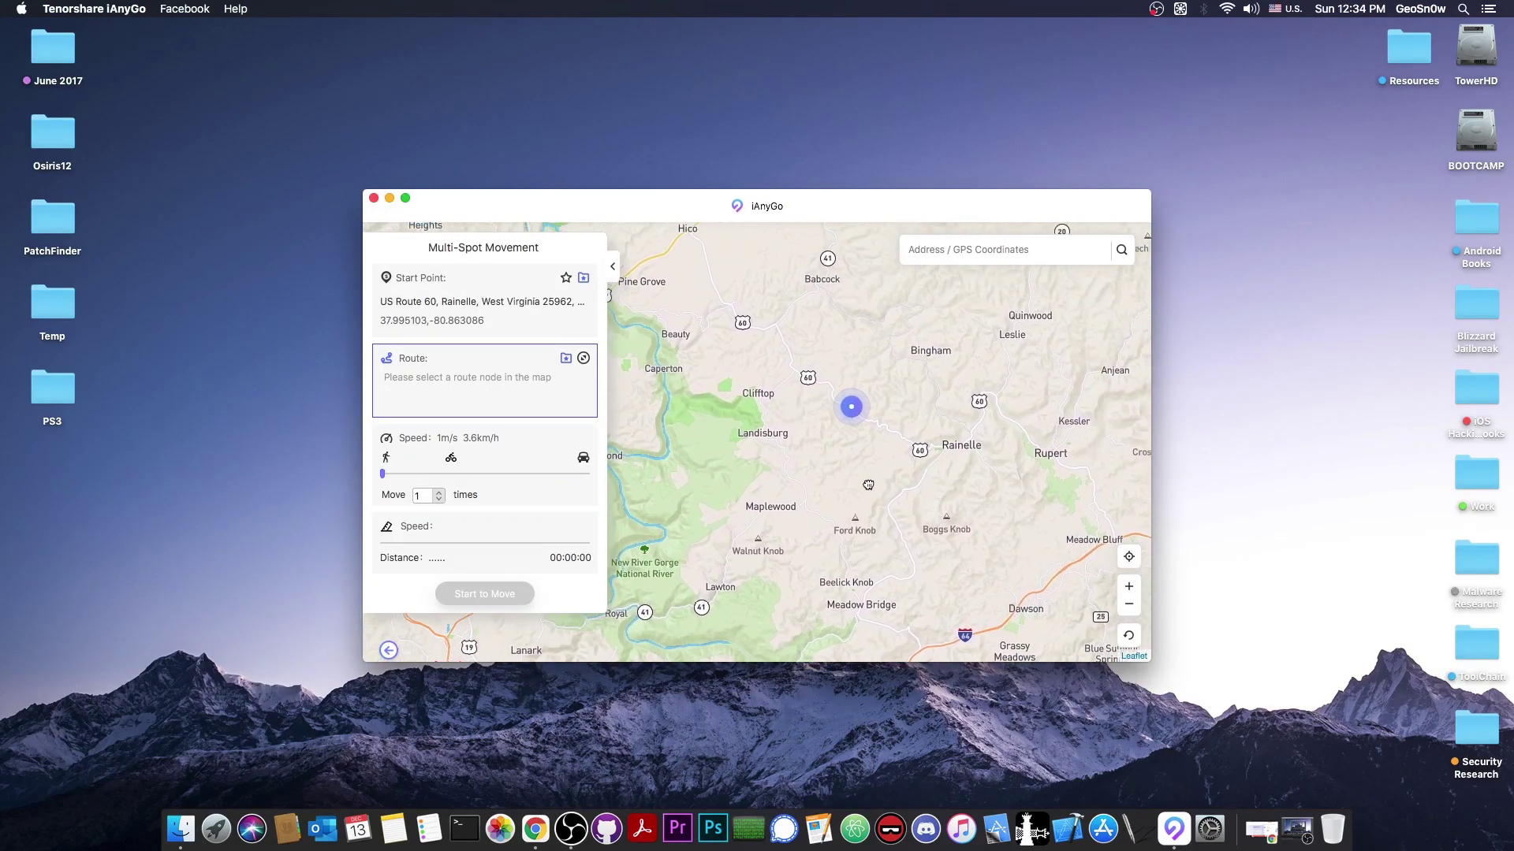
{"action": "scroll", "coordinate": [867, 483], "scroll_direction": "down", "scroll_amount": 3}
{"action": "mouse_move", "coordinate": [732, 271]}
{"action": "left_mouse_down"}
{"action": "mouse_move", "coordinate": [864, 333]}
{"action": "mouse_move", "coordinate": [854, 380]}
{"action": "left_mouse_up"}
{"action": "left_click", "coordinate": [848, 369]}
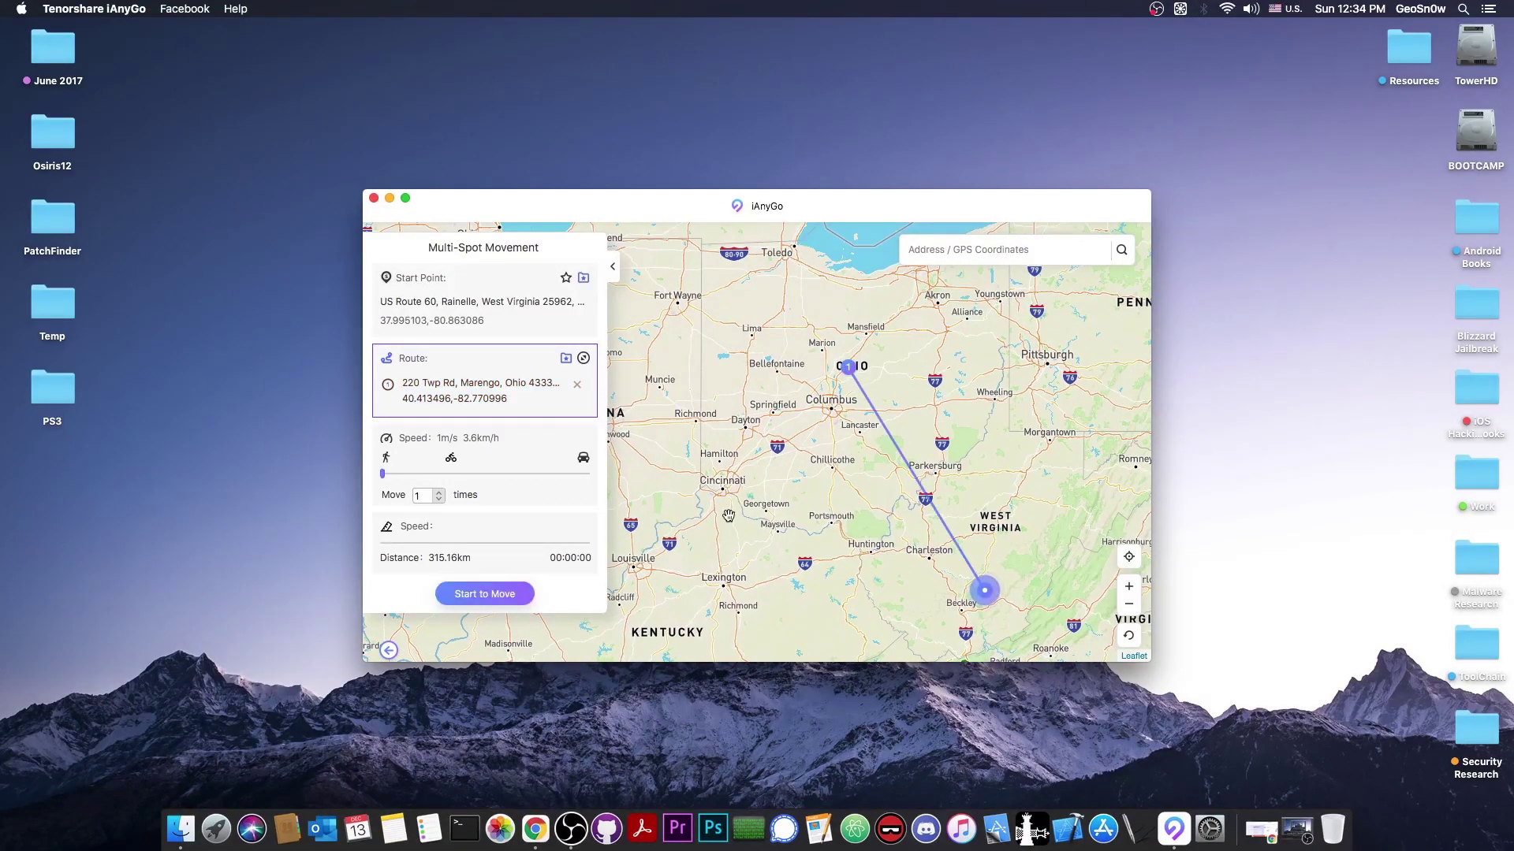
- Add three more route nodes near Cincinnati, in southern Kentucky and beside the West Virginia start point to form a loop
{"action": "left_click", "coordinate": [708, 474]}
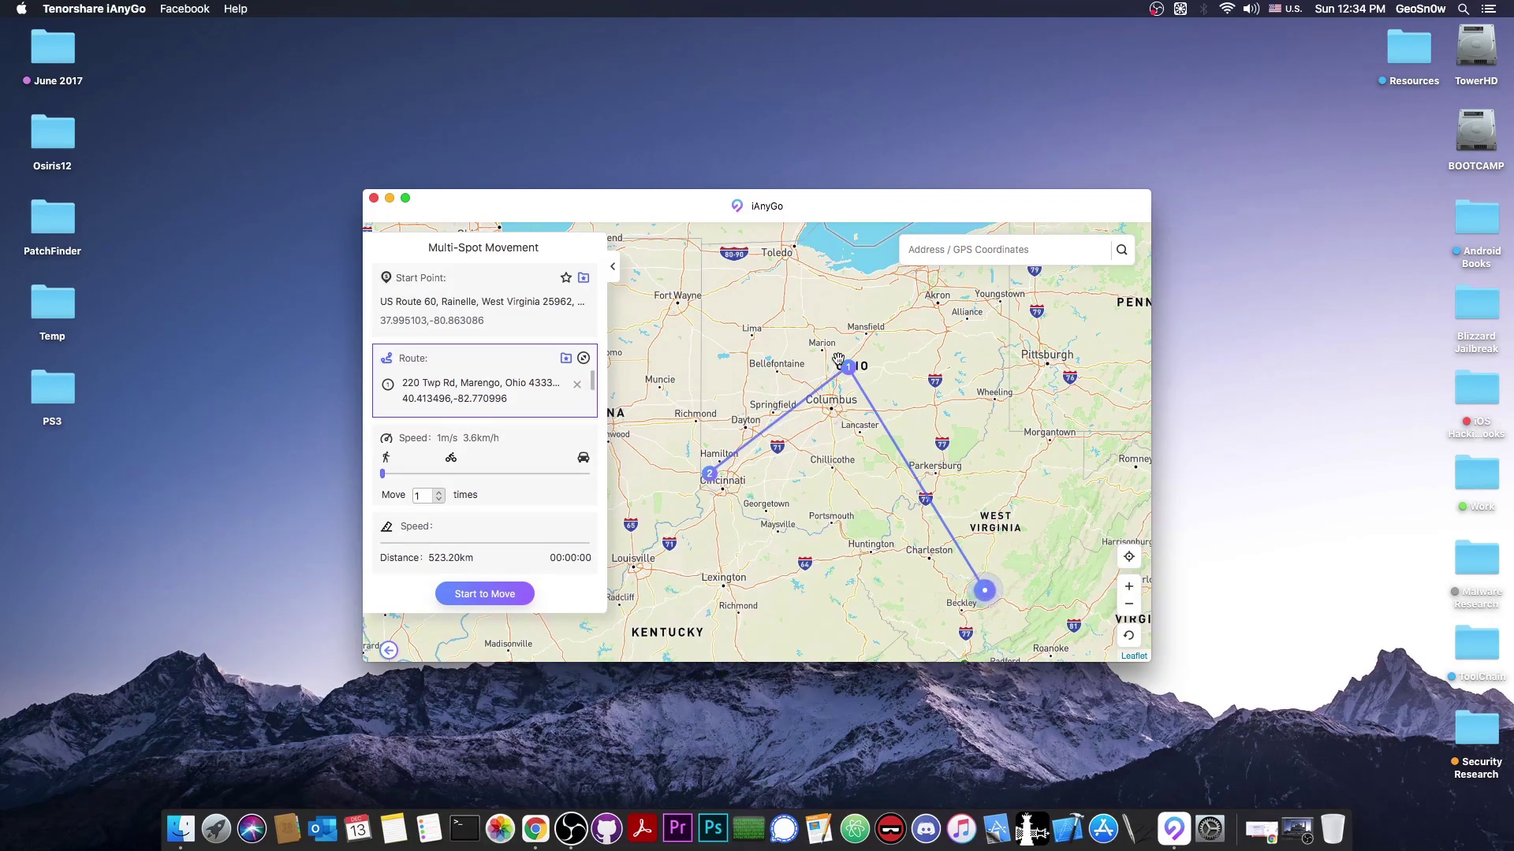
{"action": "scroll", "coordinate": [713, 494], "scroll_direction": "up", "scroll_amount": 2}
{"action": "scroll", "coordinate": [714, 495], "scroll_direction": "down", "scroll_amount": 4}
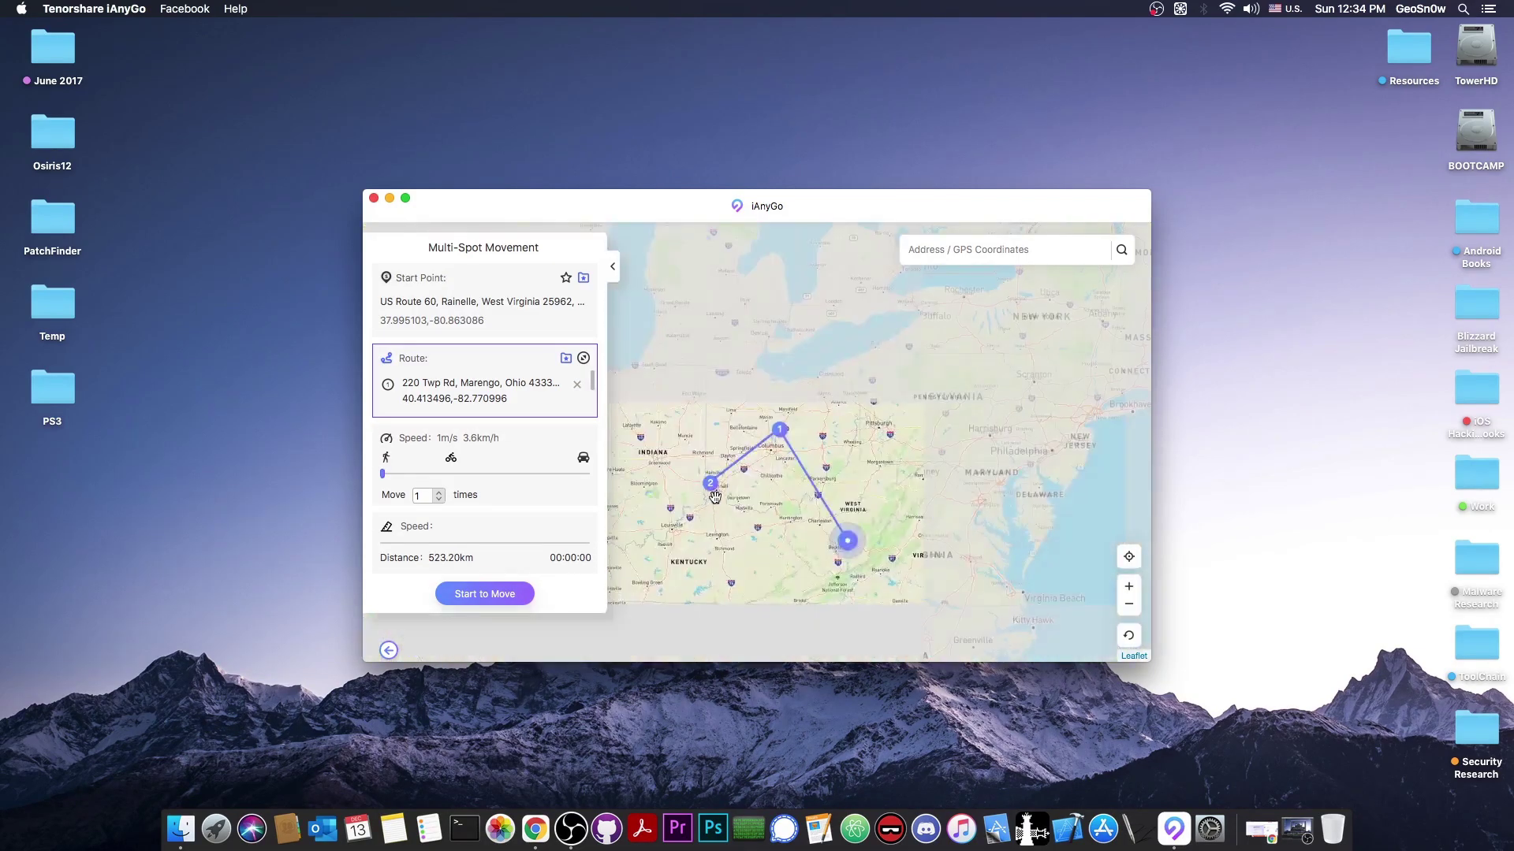
{"action": "left_click", "coordinate": [681, 573]}
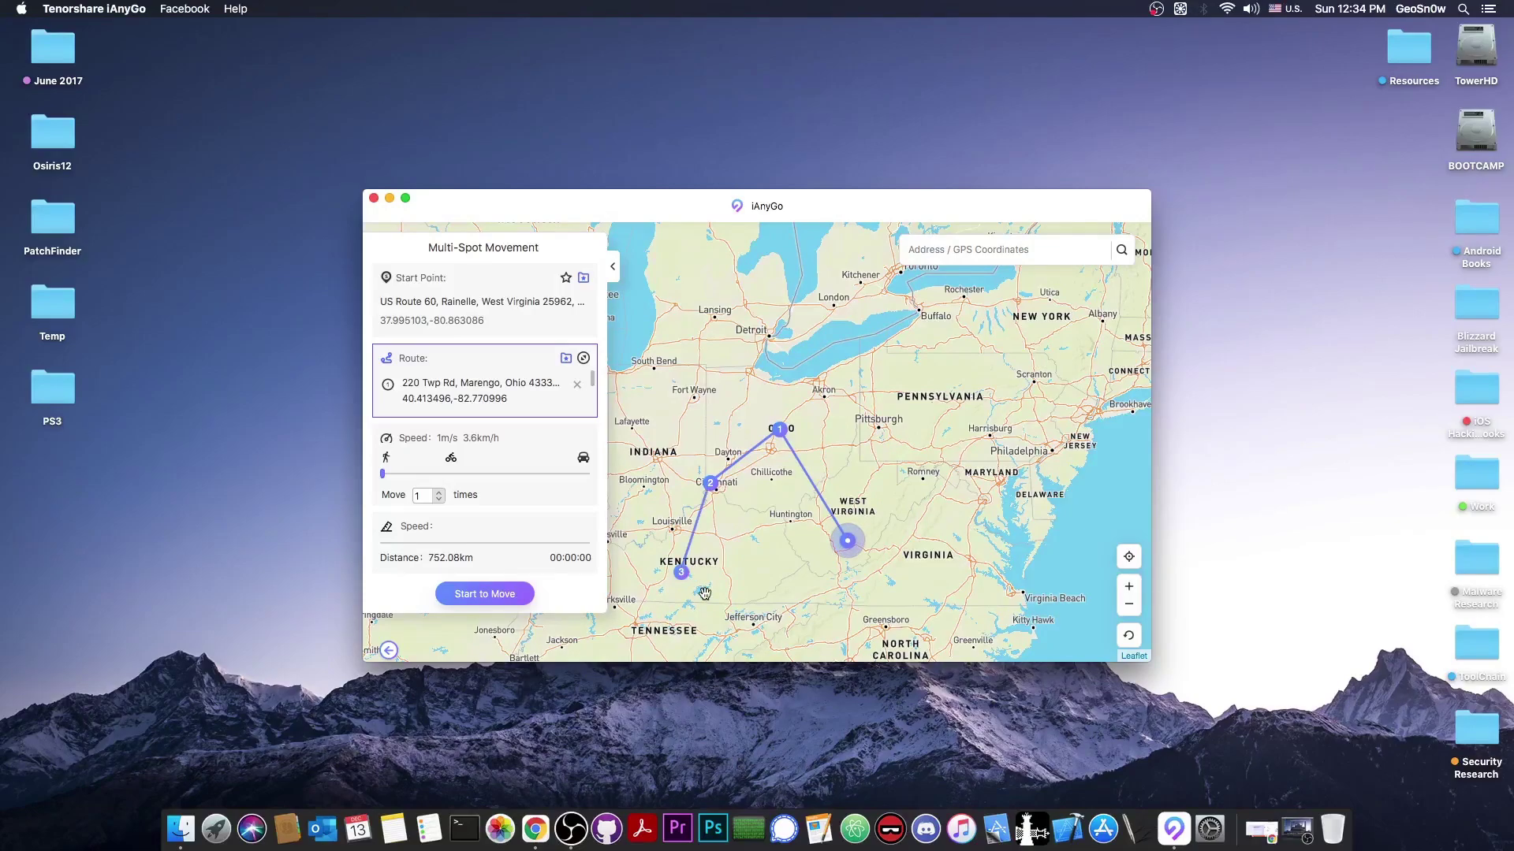
{"action": "left_click", "coordinate": [842, 550]}
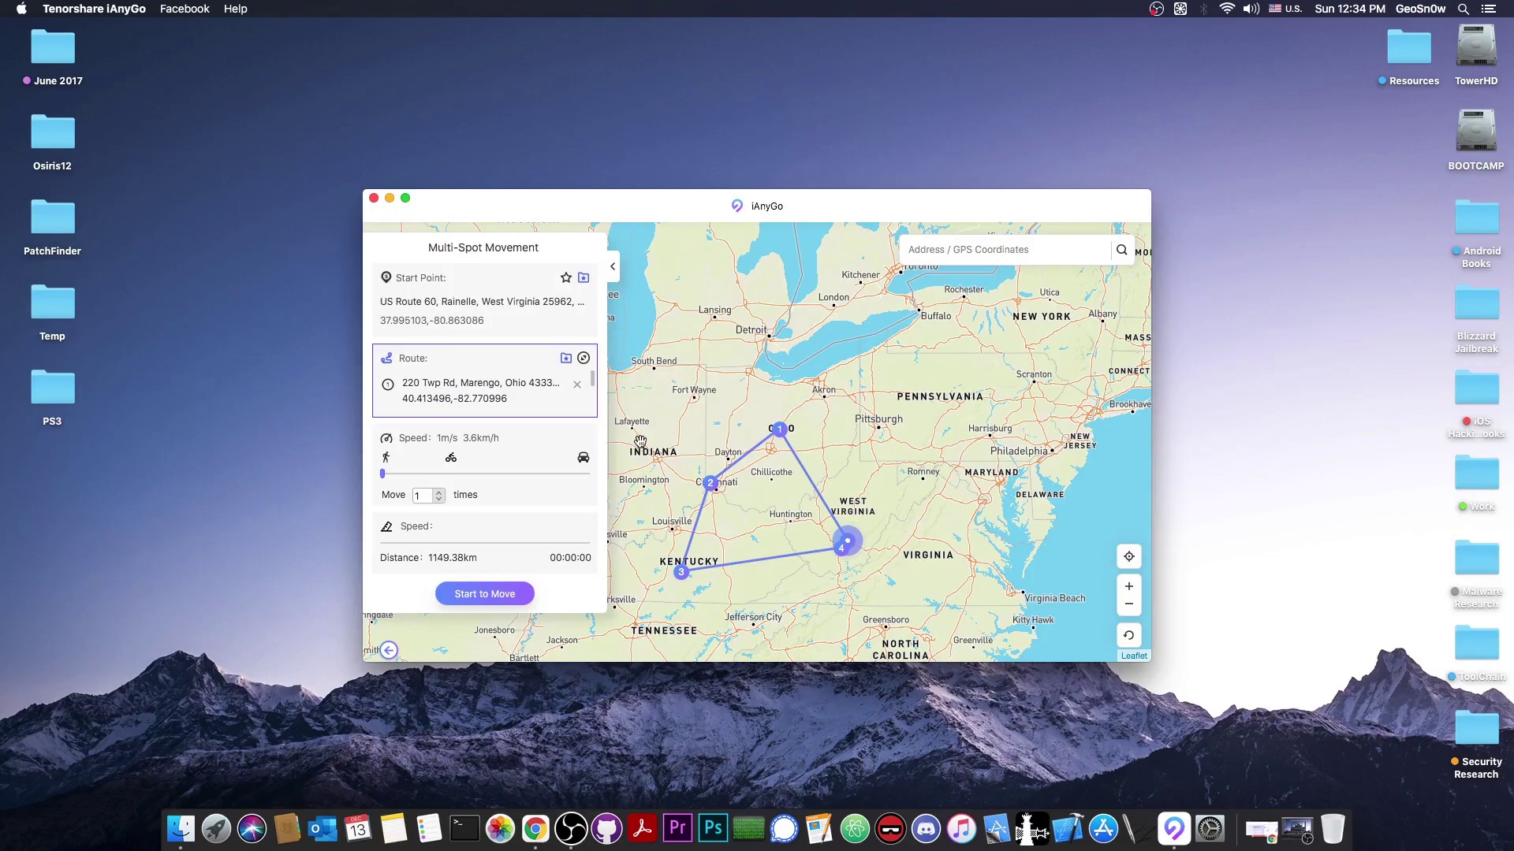
- Set the multi-spot route's speed to 10 m/s (36 km/h) and start the movement
{"action": "left_click", "coordinate": [586, 473]}
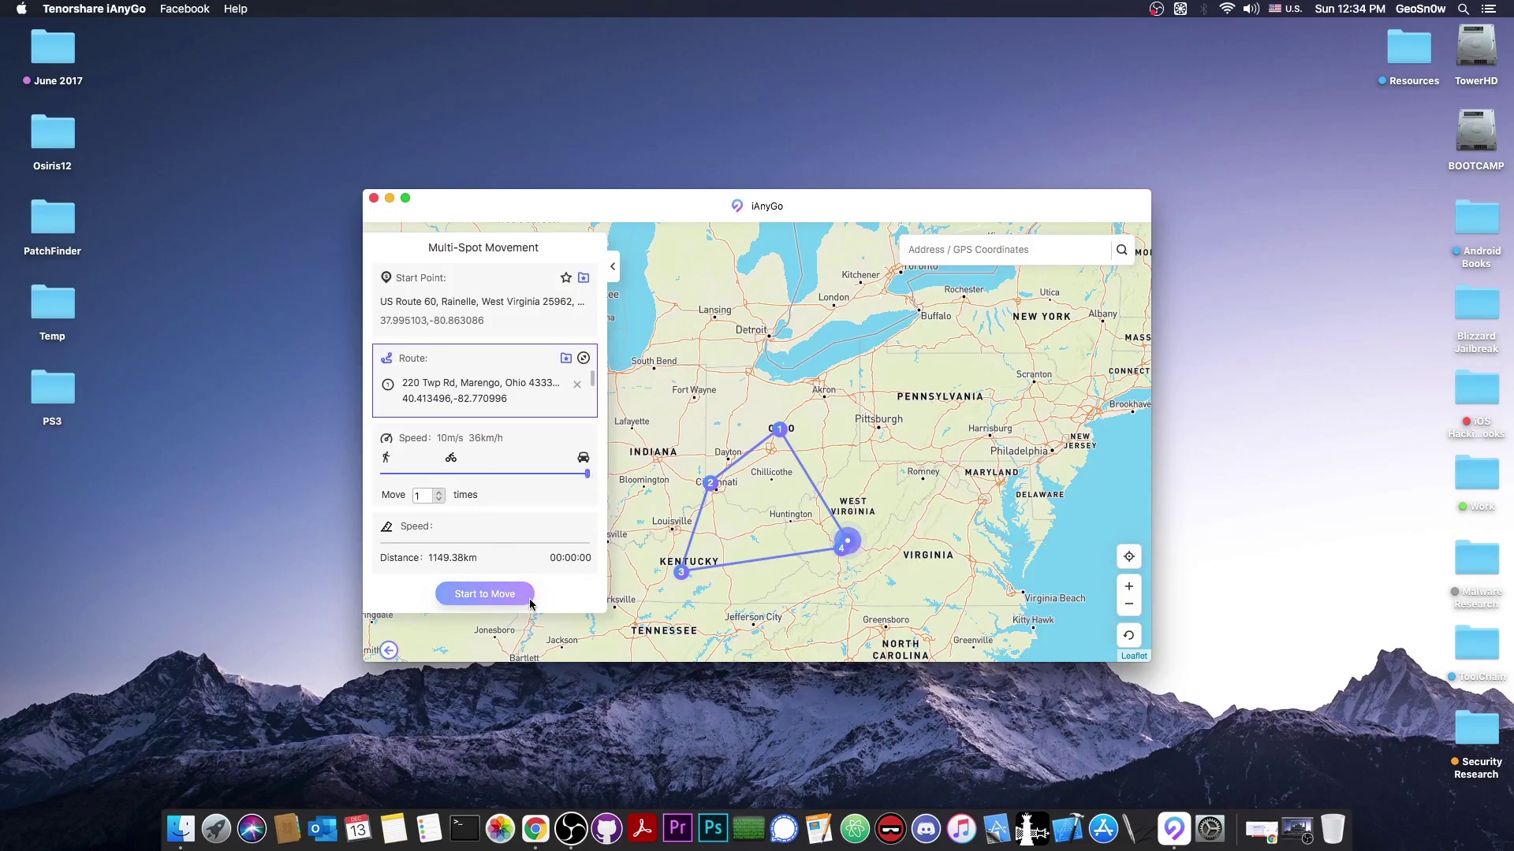
{"action": "left_click", "coordinate": [484, 593]}
{"action": "left_click", "coordinate": [995, 511]}
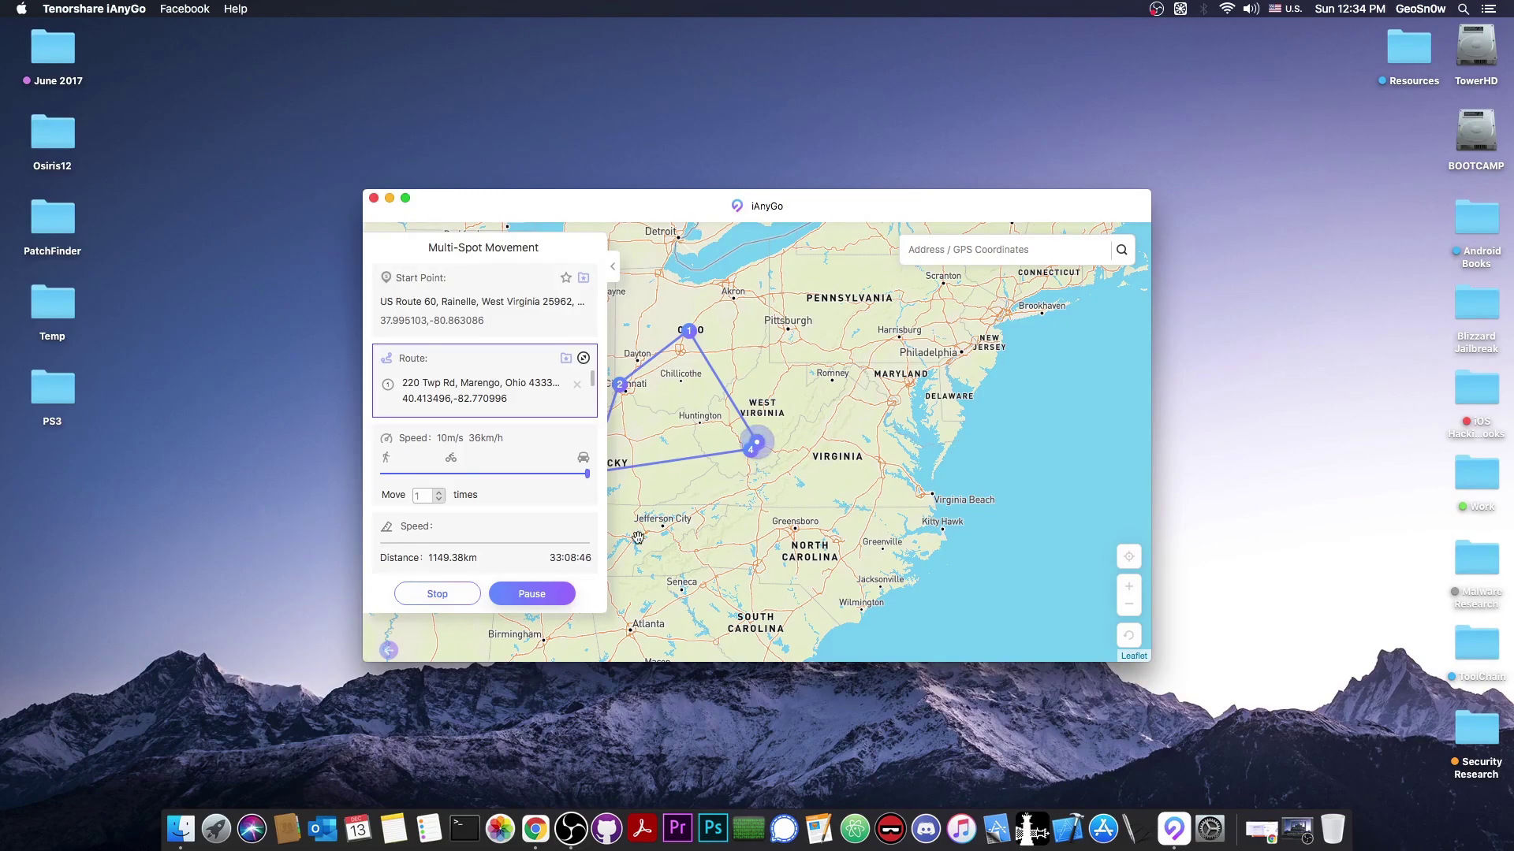
- Stop the multi-spot movement and close iAnyGo
{"action": "left_click", "coordinate": [450, 591]}
{"action": "left_click", "coordinate": [882, 474]}
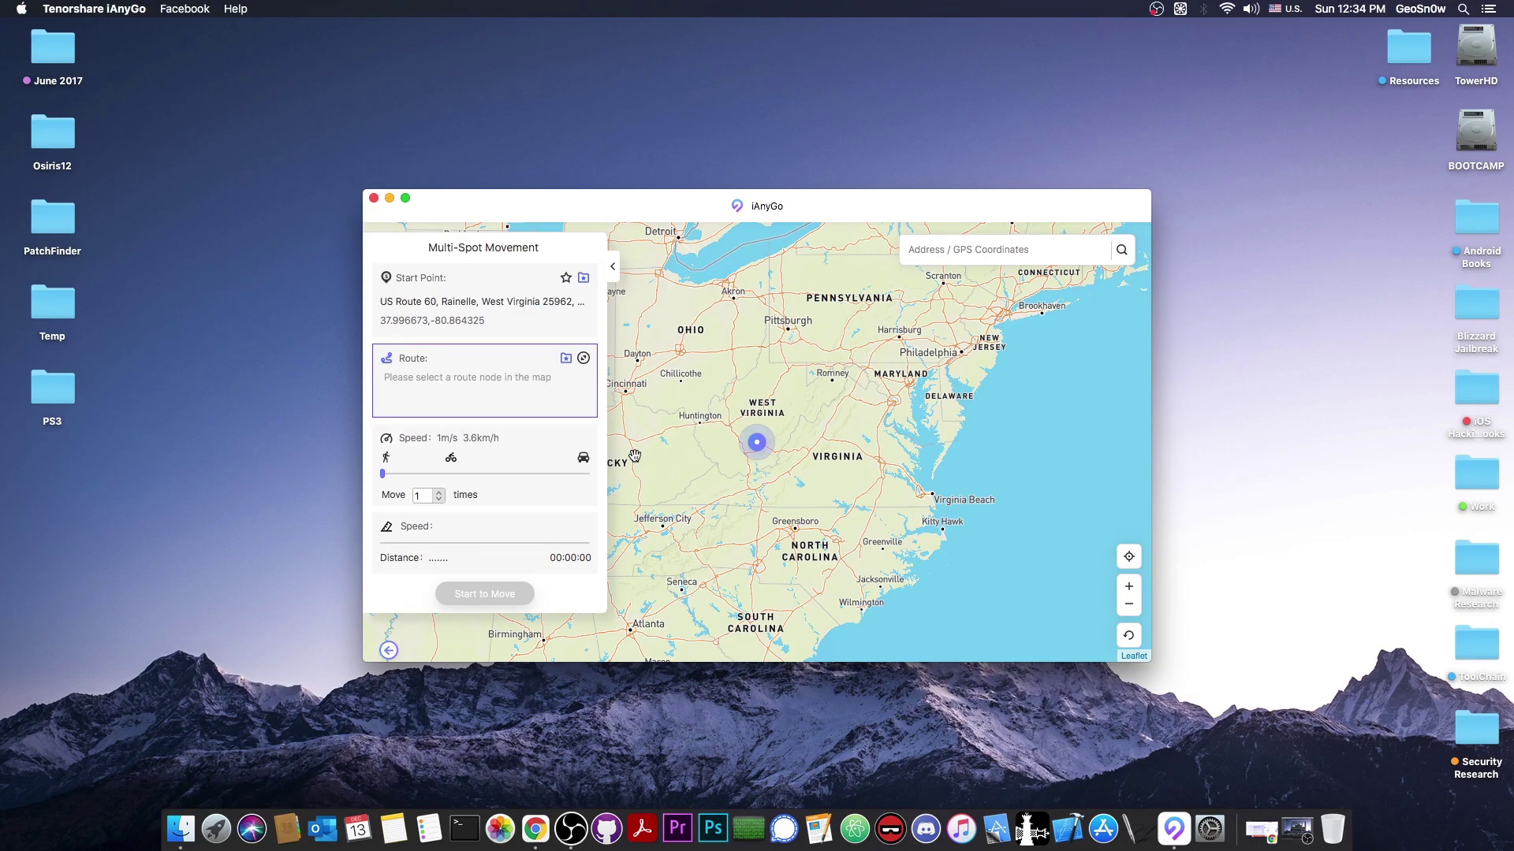
{"action": "left_click", "coordinate": [374, 198]}
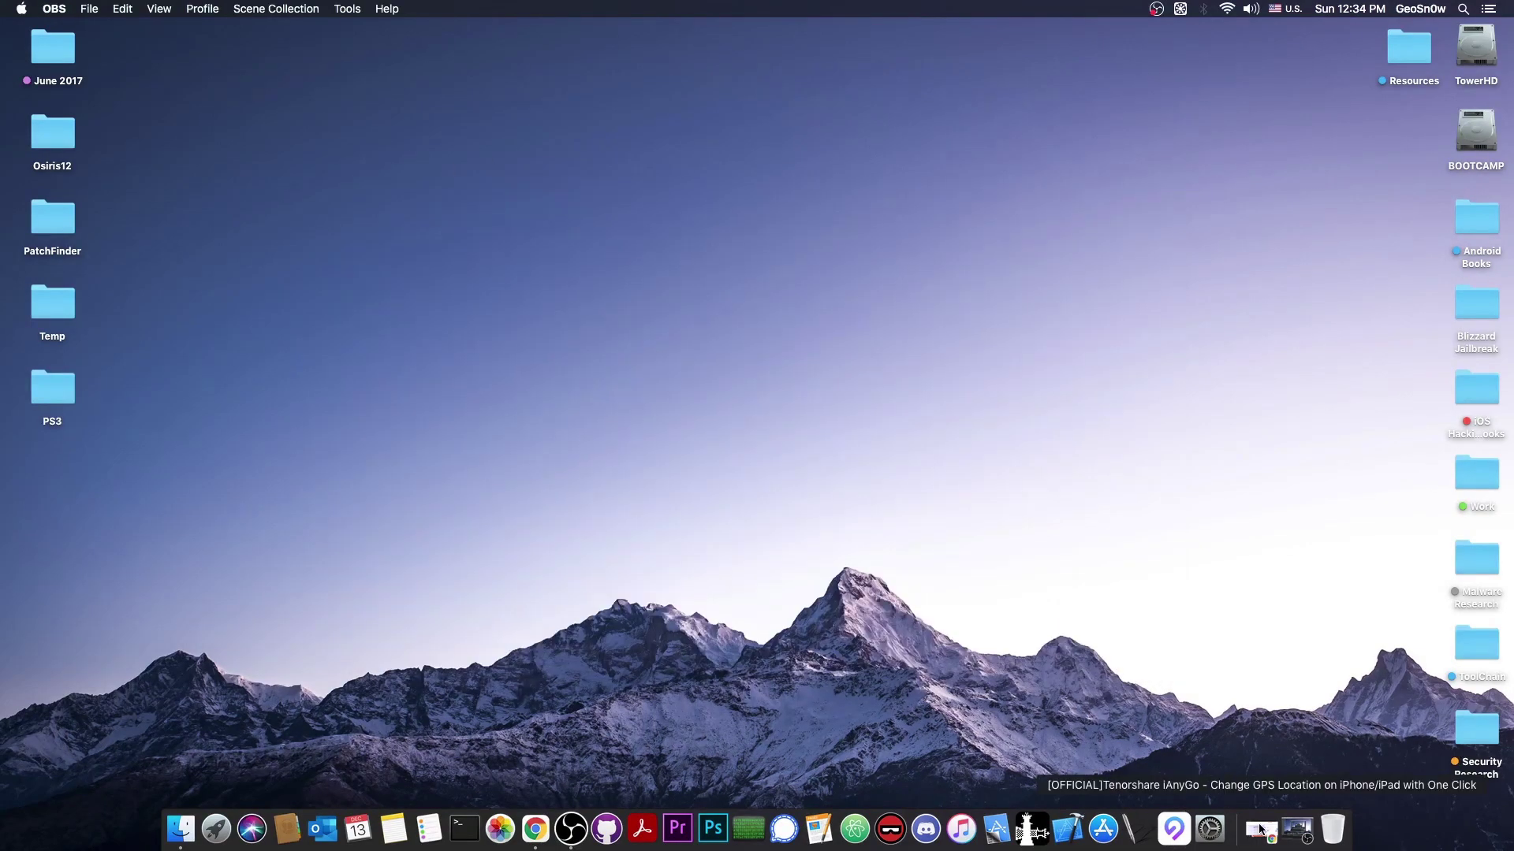
- Switch to Chrome to view the Tenorshare iAnyGo product page and close its tab
{"action": "left_click", "coordinate": [1260, 830]}
{"action": "scroll", "coordinate": [547, 300], "scroll_direction": "up", "scroll_amount": 15}
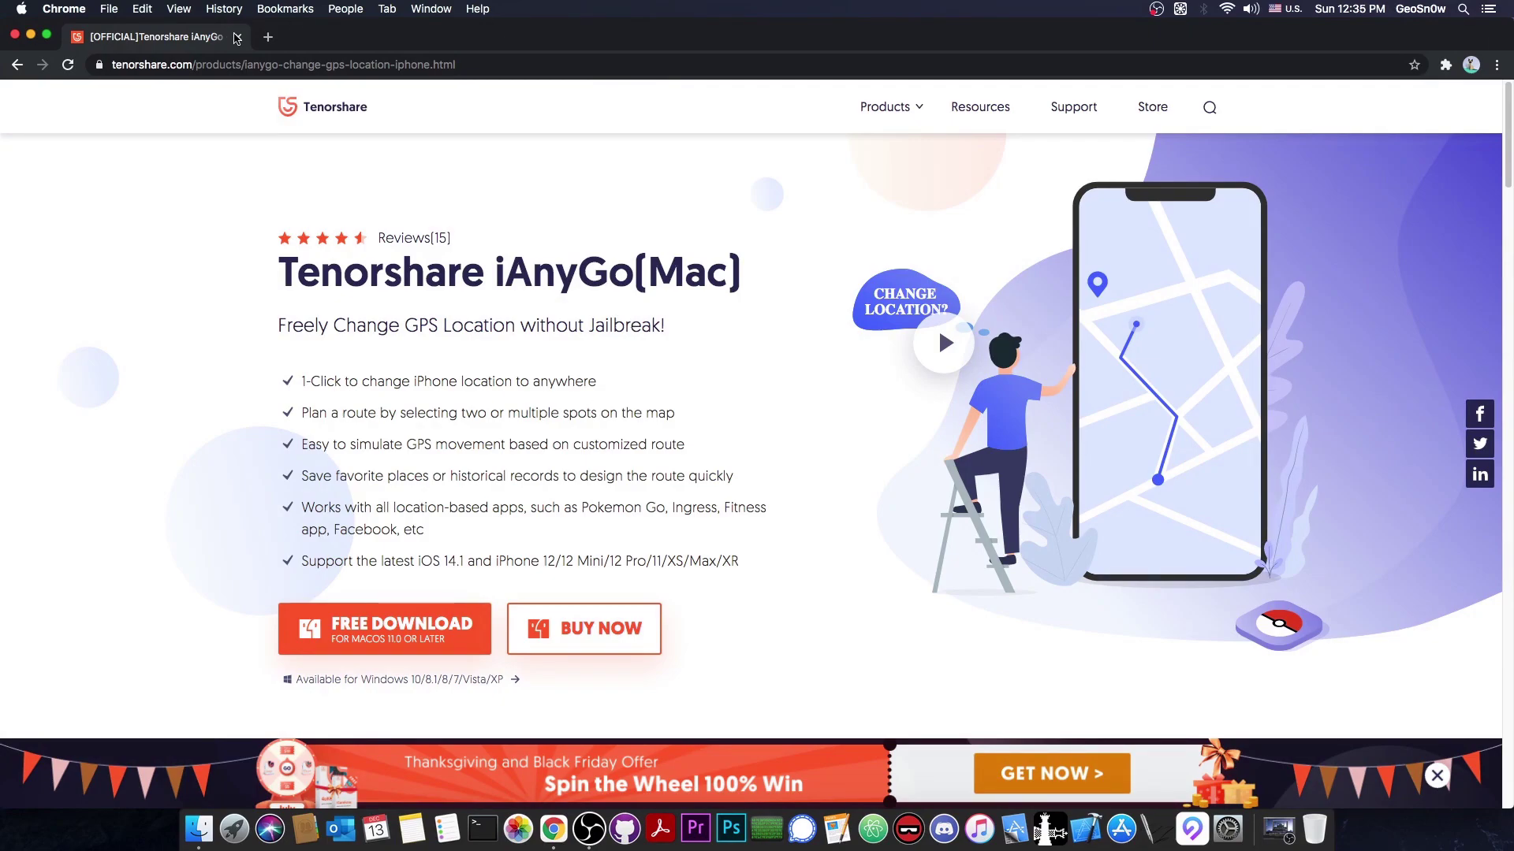
{"action": "left_click", "coordinate": [237, 36]}
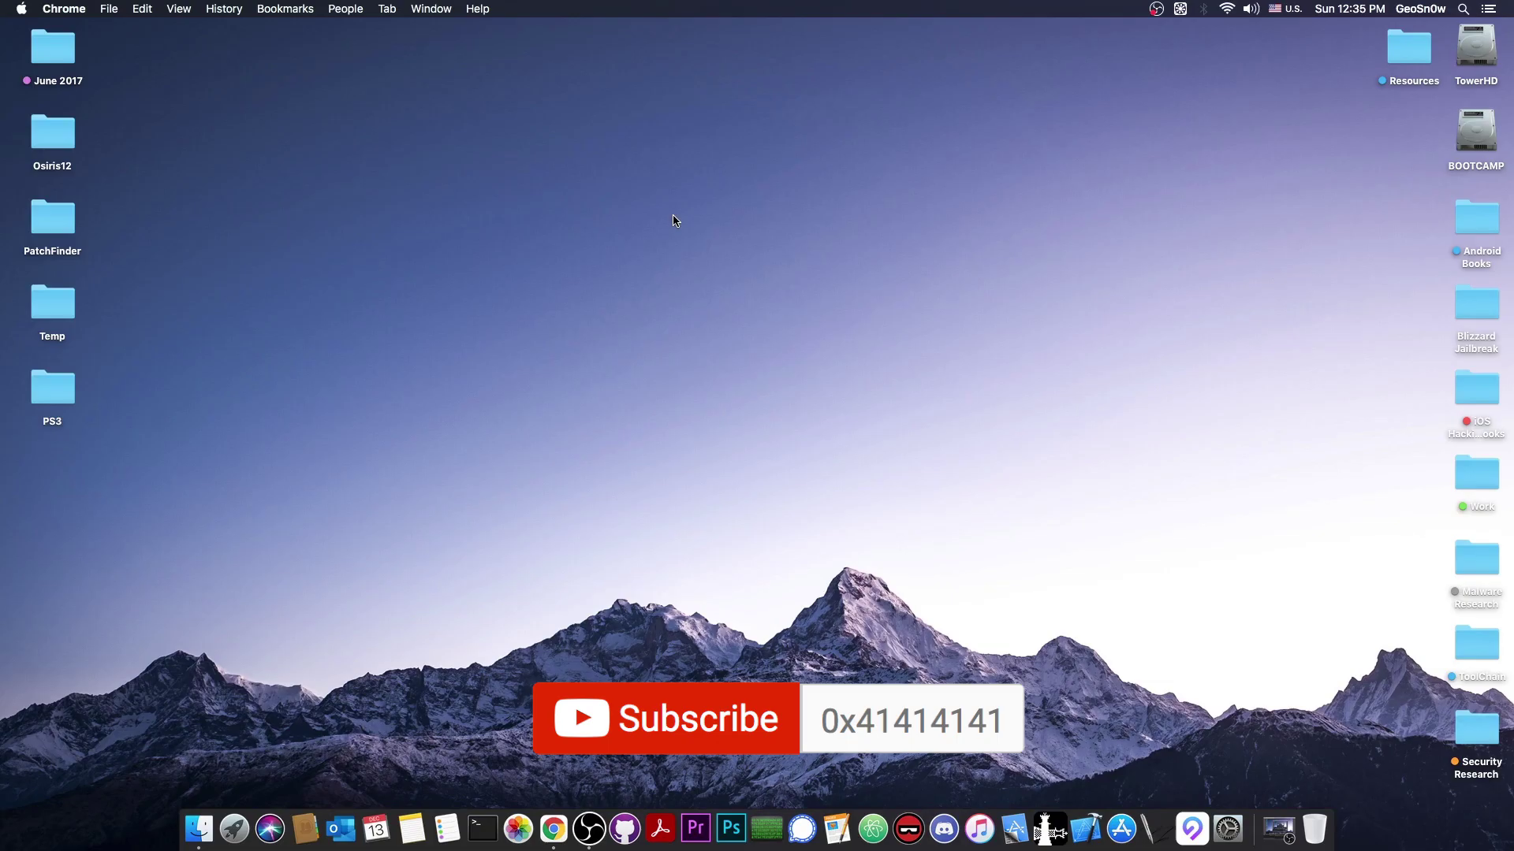